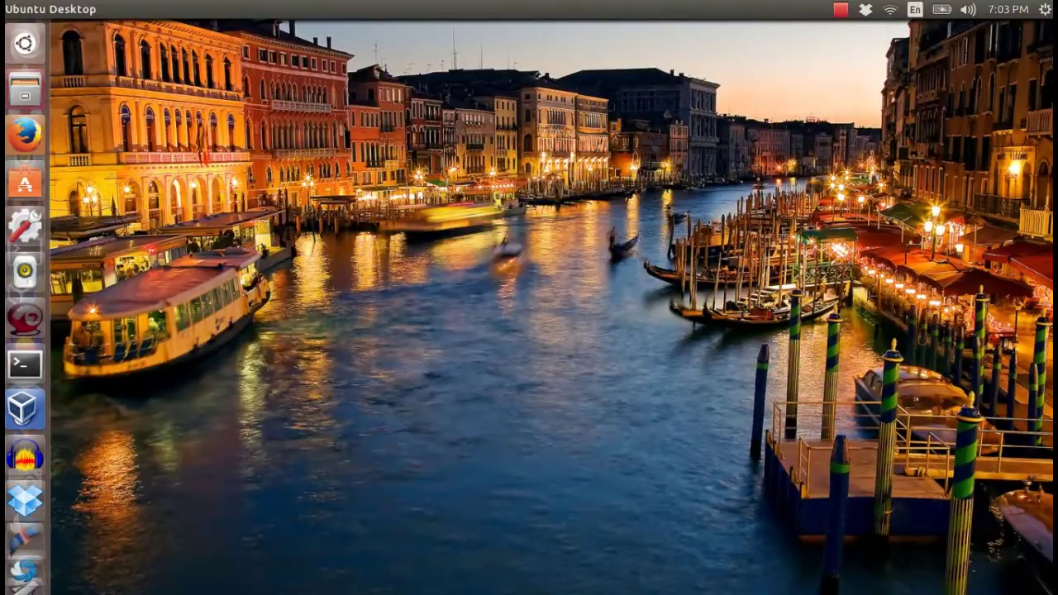
In a terminal, copy CentOS-7-x86_64-LiveCD-1503.iso from Downloads into the ~/ISO folder.
click(25, 364)
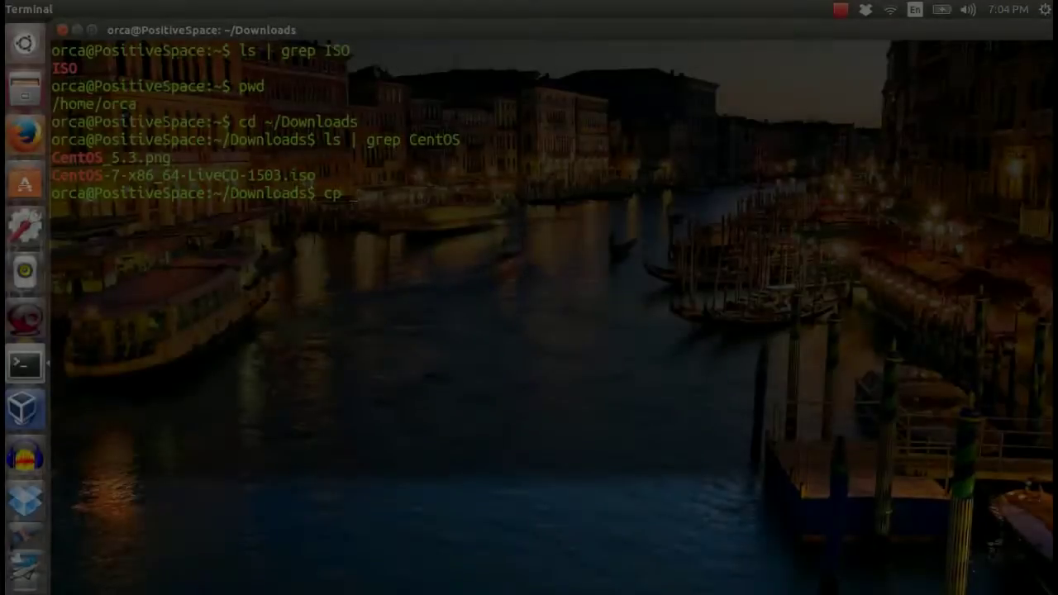
text(e)
key(Tab)
text(-7)
key(Tab)
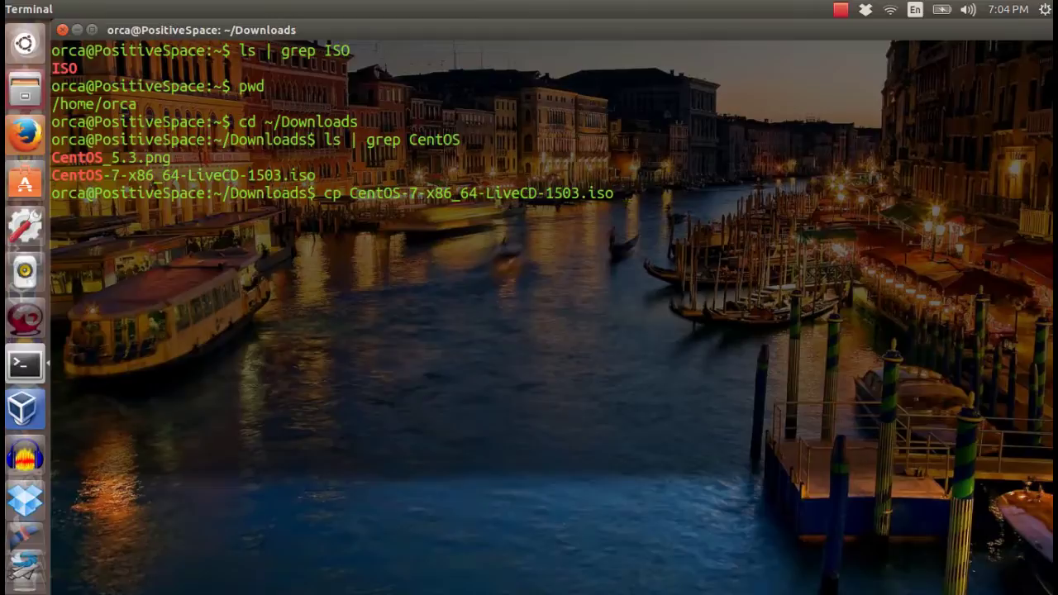
text(/home/orca/I)
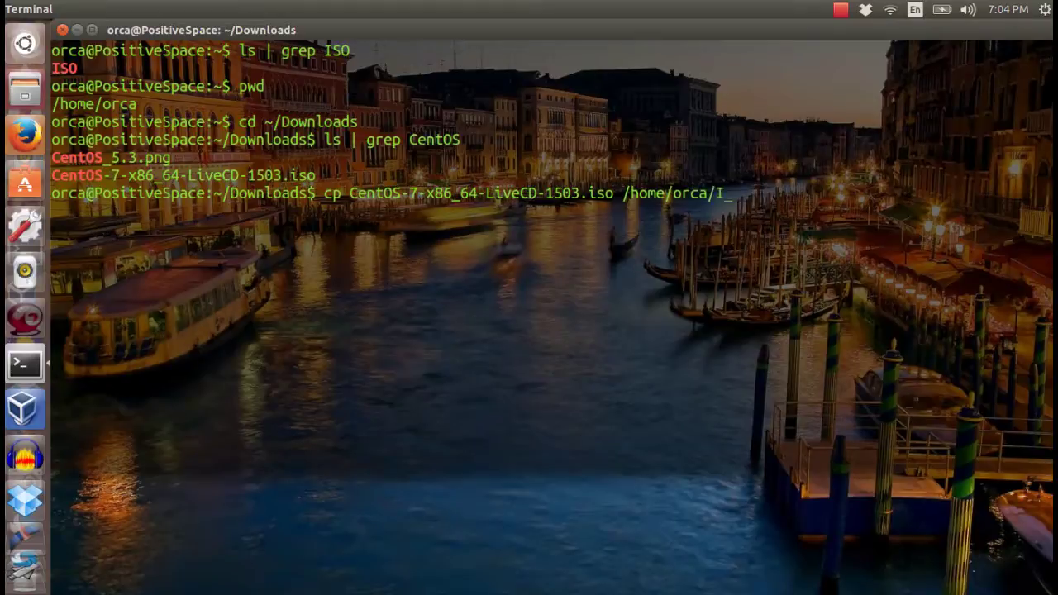
key(Tab)
key(Return)
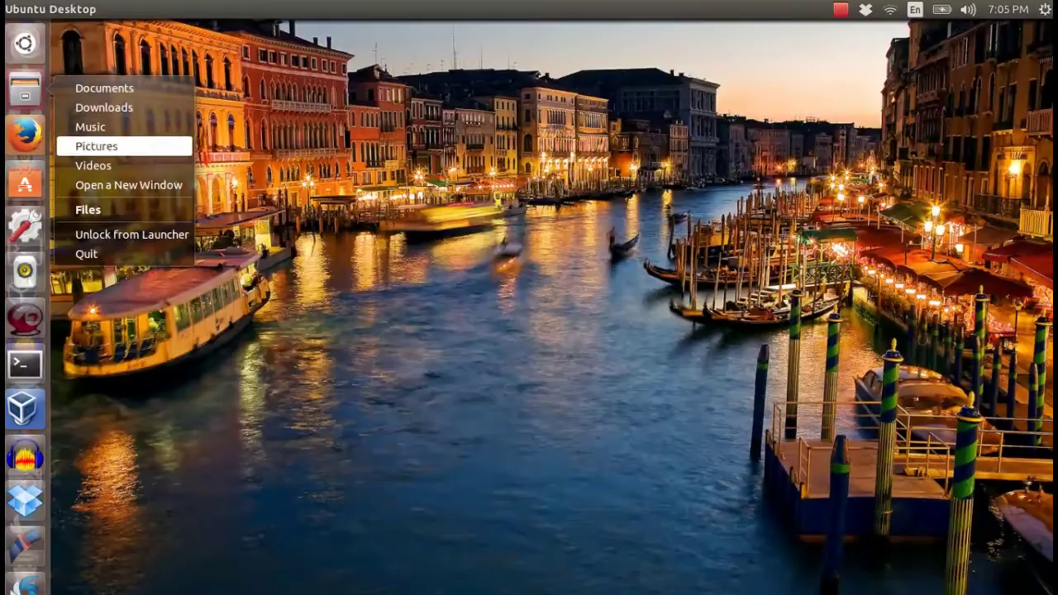
In a new Files window, open the ISO folder and select the CentOS-7-x86_64-LiveCD-1503.iso image.
key(Return)
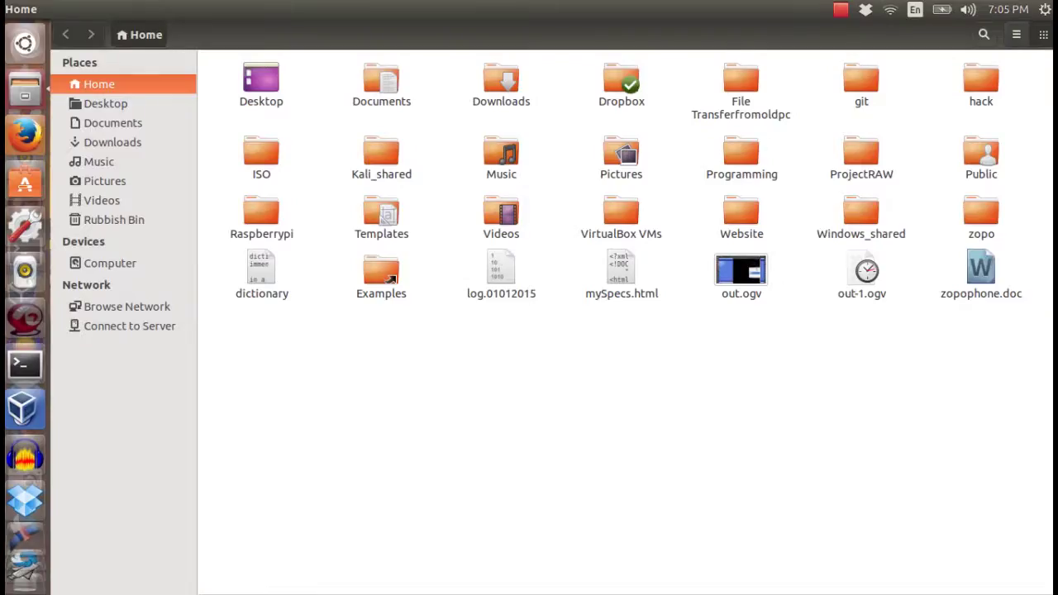
double_click(261, 156)
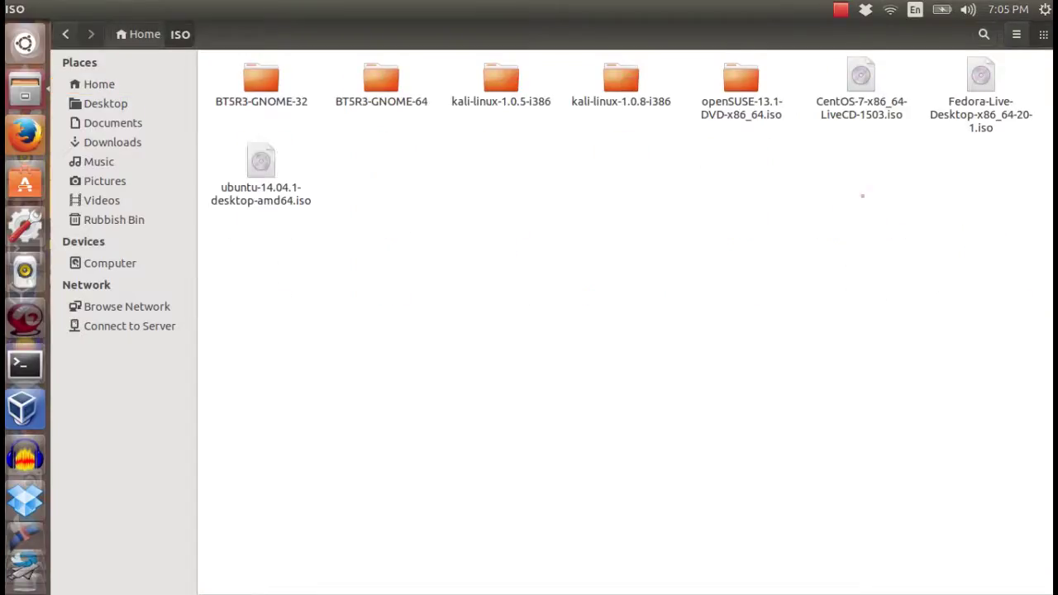
click(861, 83)
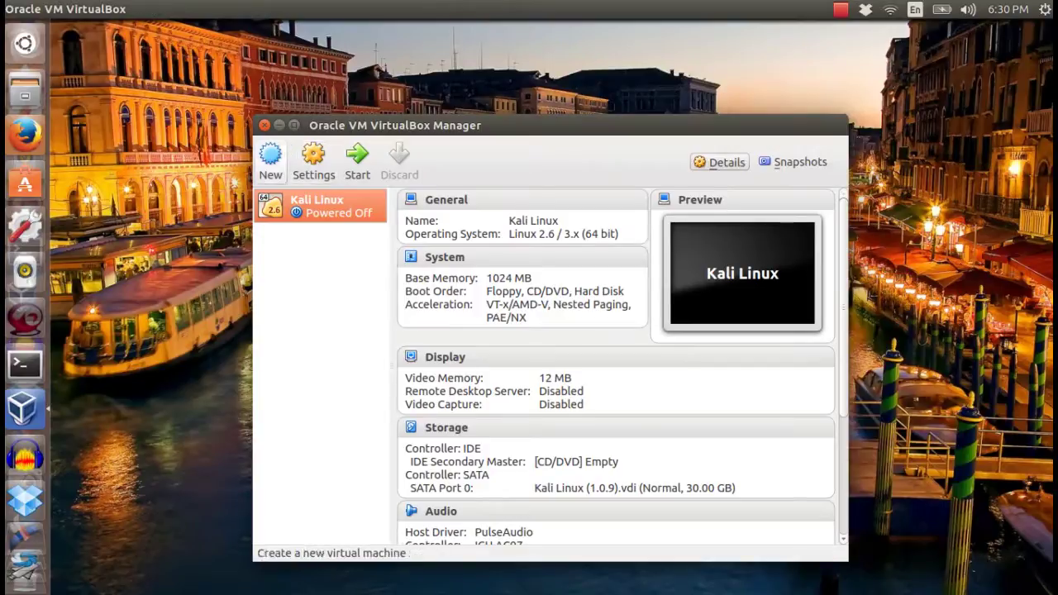
Define a new VM named CentOS, Linux / Red Hat (64 bit), with 1024 MB memory.
click(270, 161)
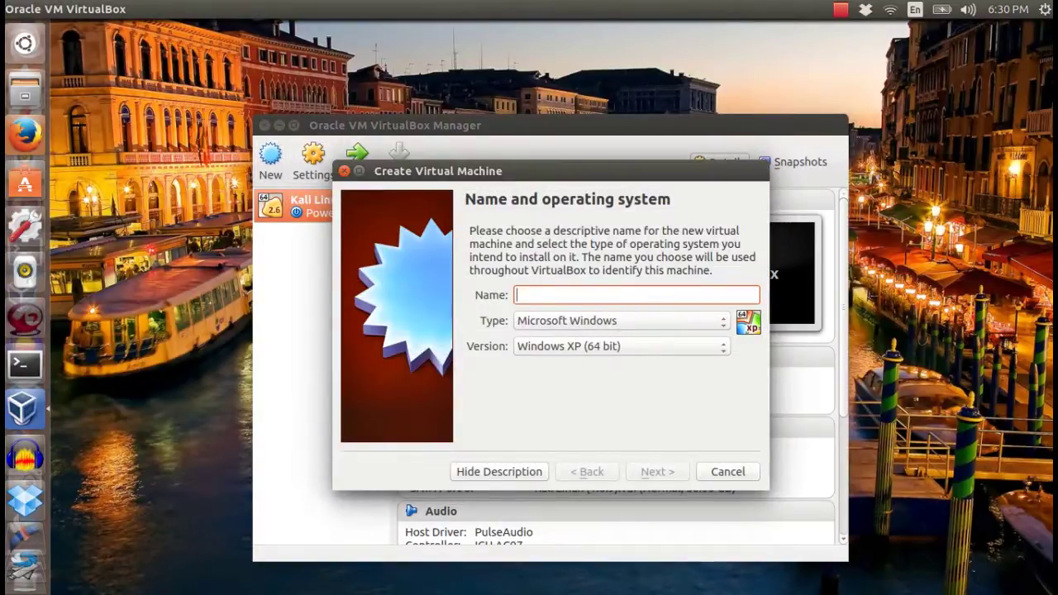
text(Cen)
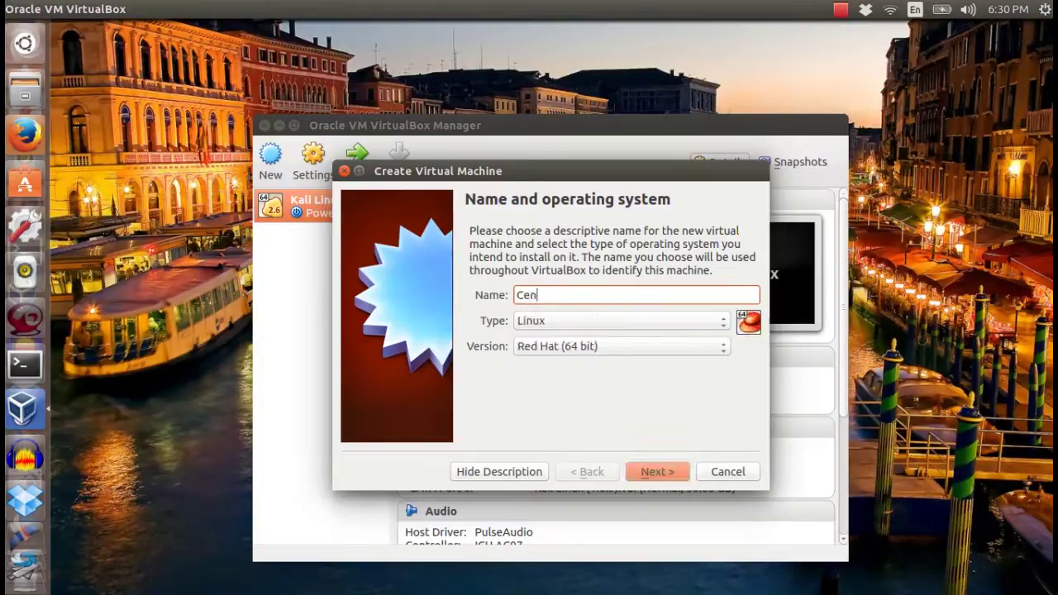
text(tOS)
key(Tab)
key(space)
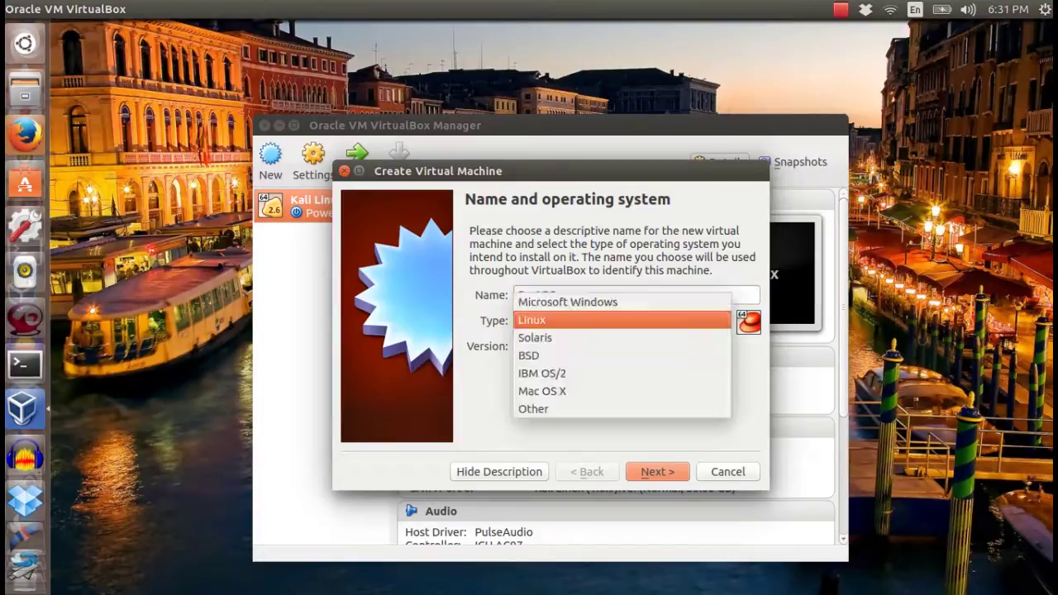
key(Return)
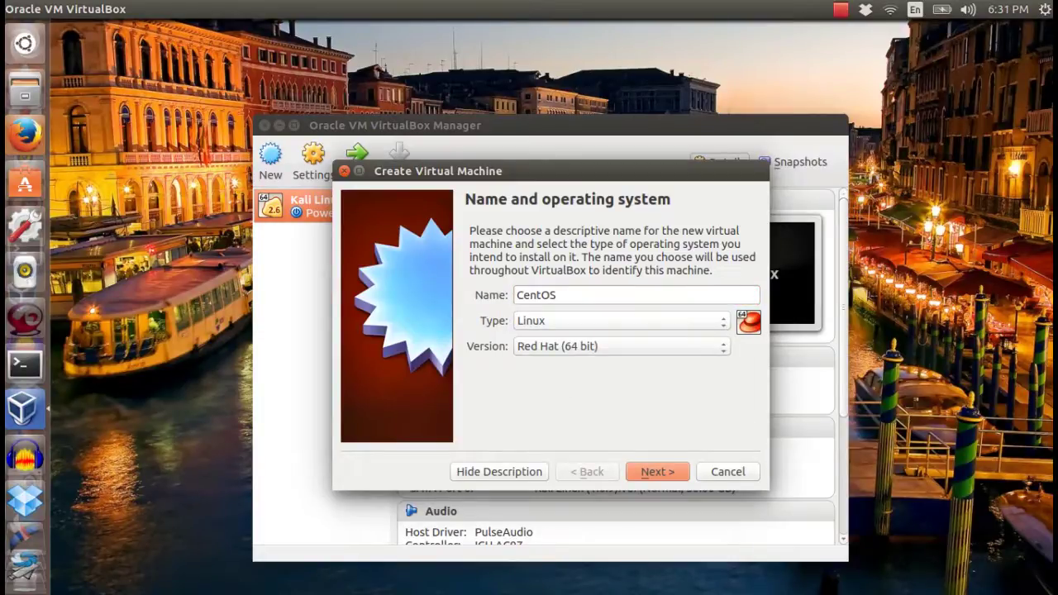
key(Tab)
key(space)
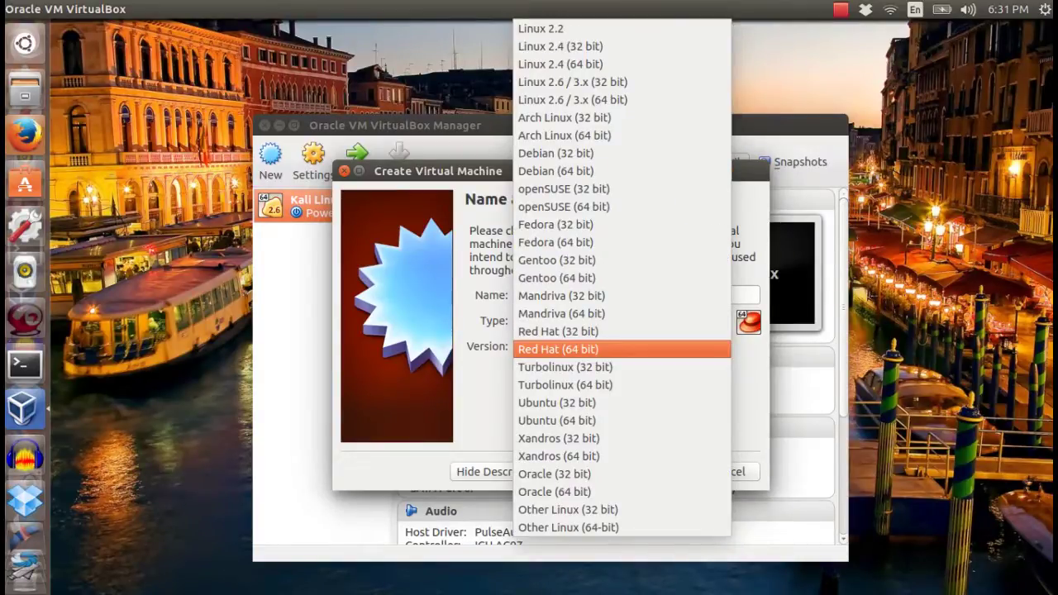
key(Return)
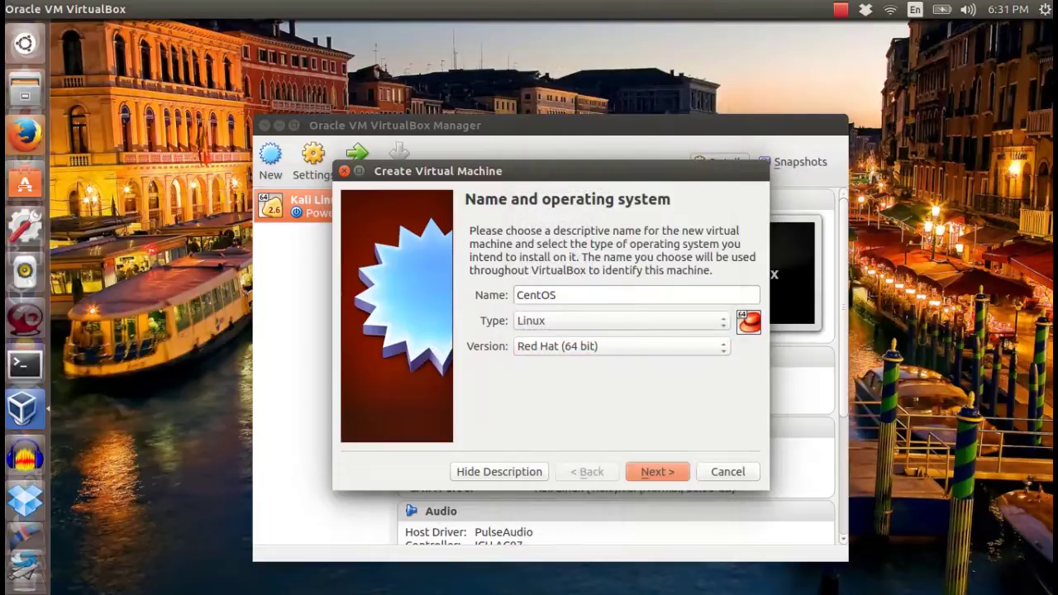
key(Return)
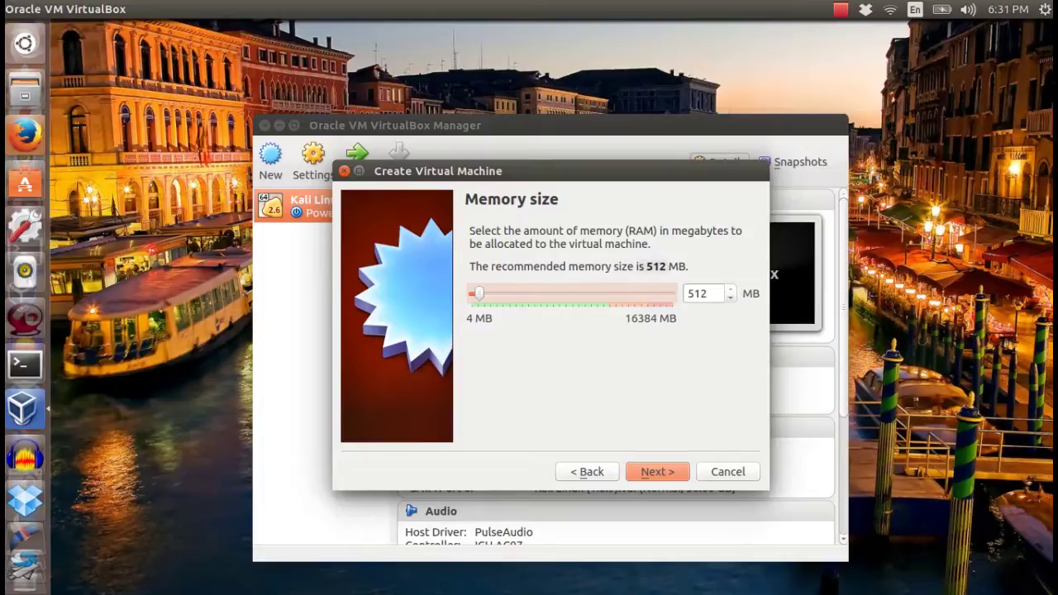
key(Page_Up)
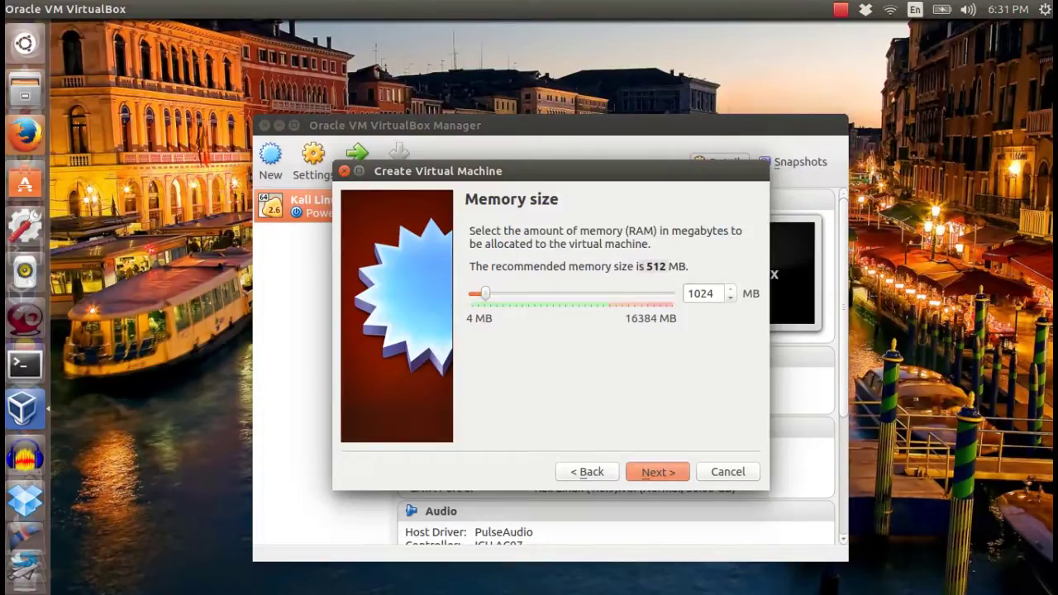
key(Return)
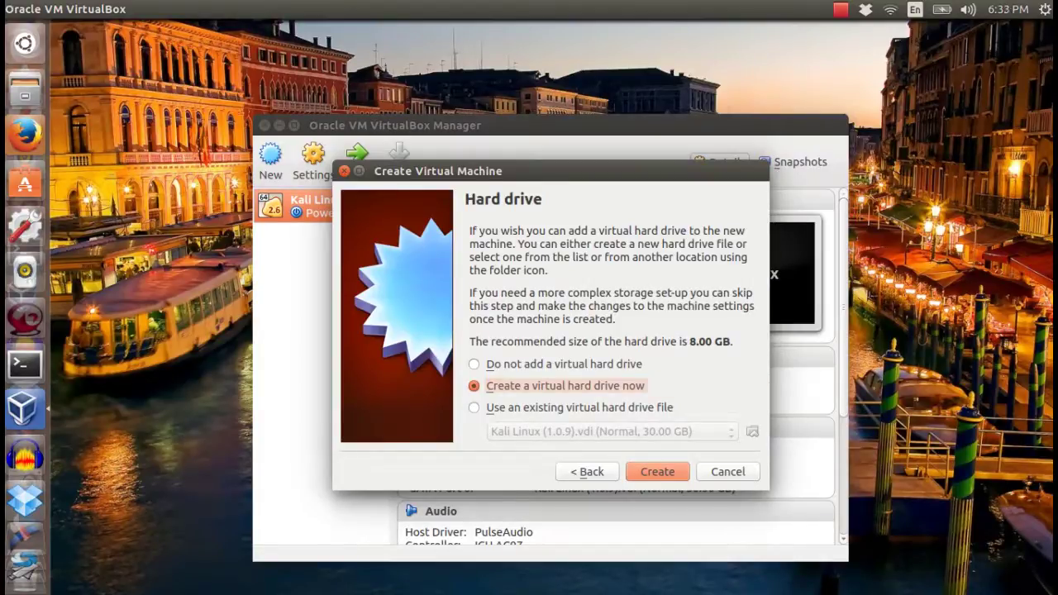
Give the CentOS machine a dynamically allocated 10 GB VDI disk named CentOS.
key(Return)
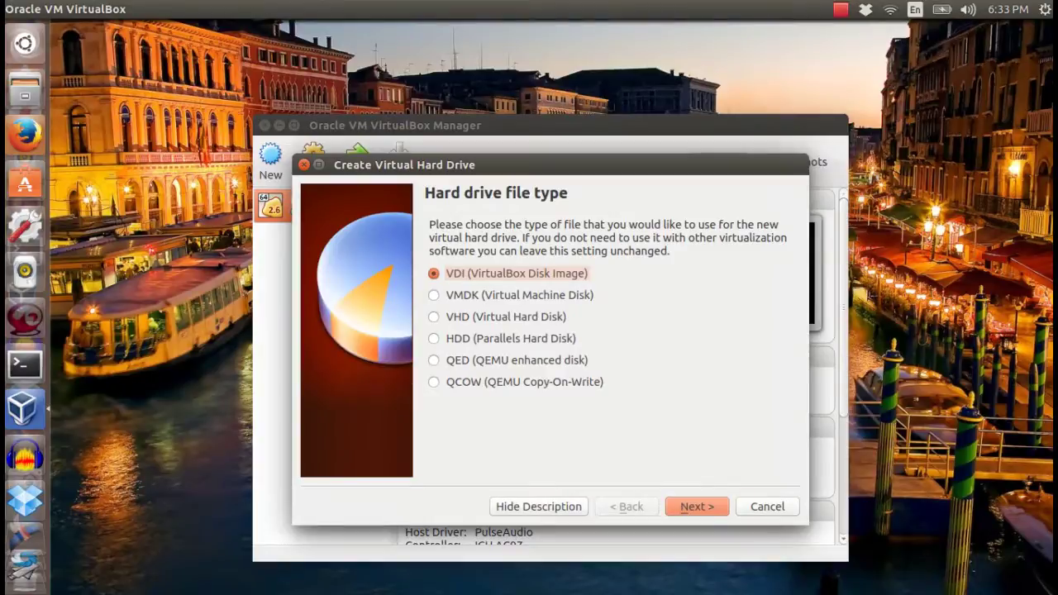
key(Return)
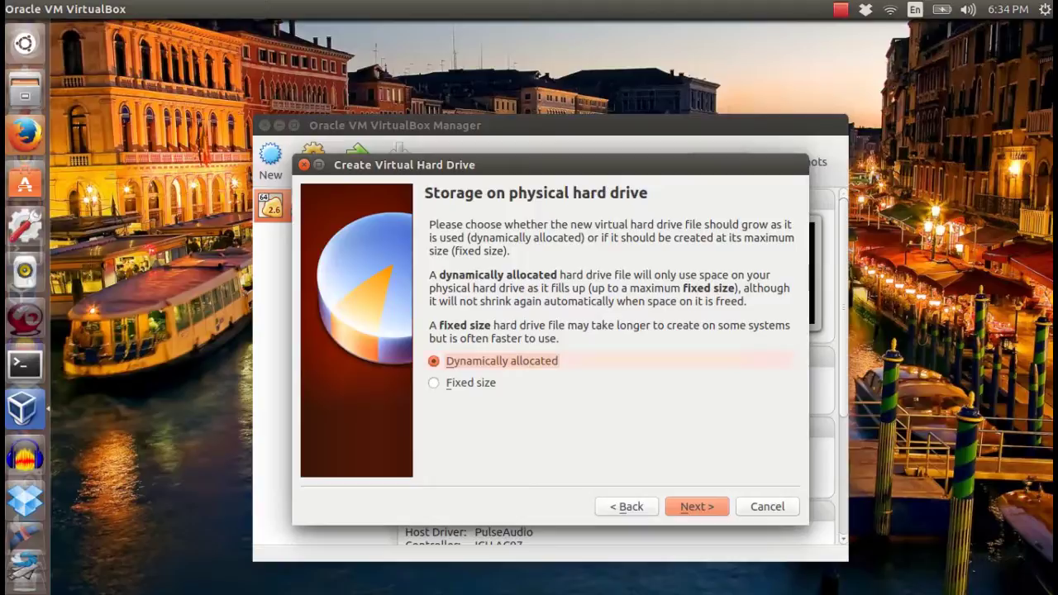
key(Return)
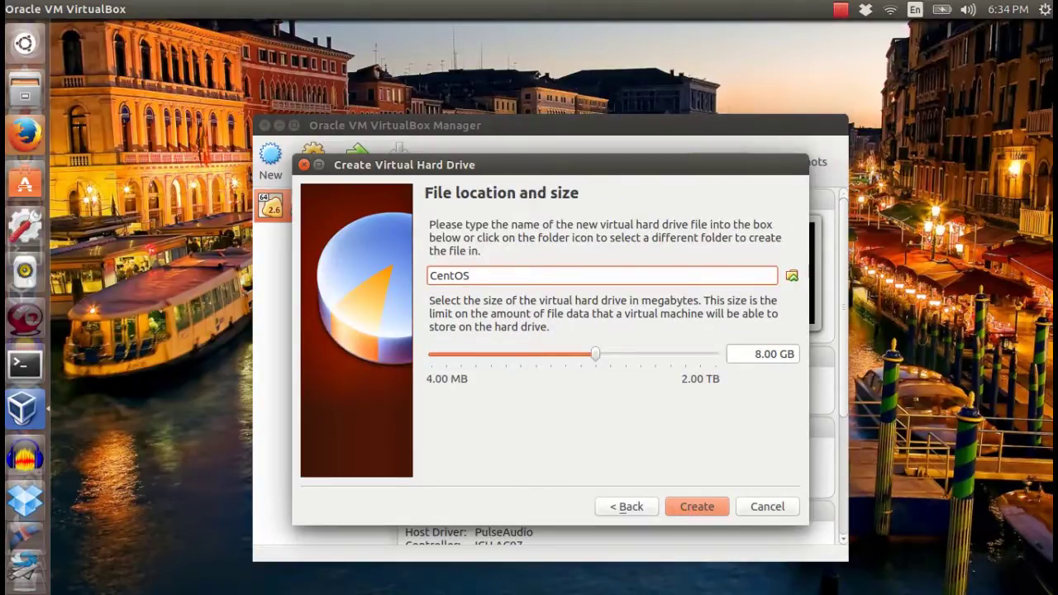
key(Tab)
key(Tab)
key(Right)
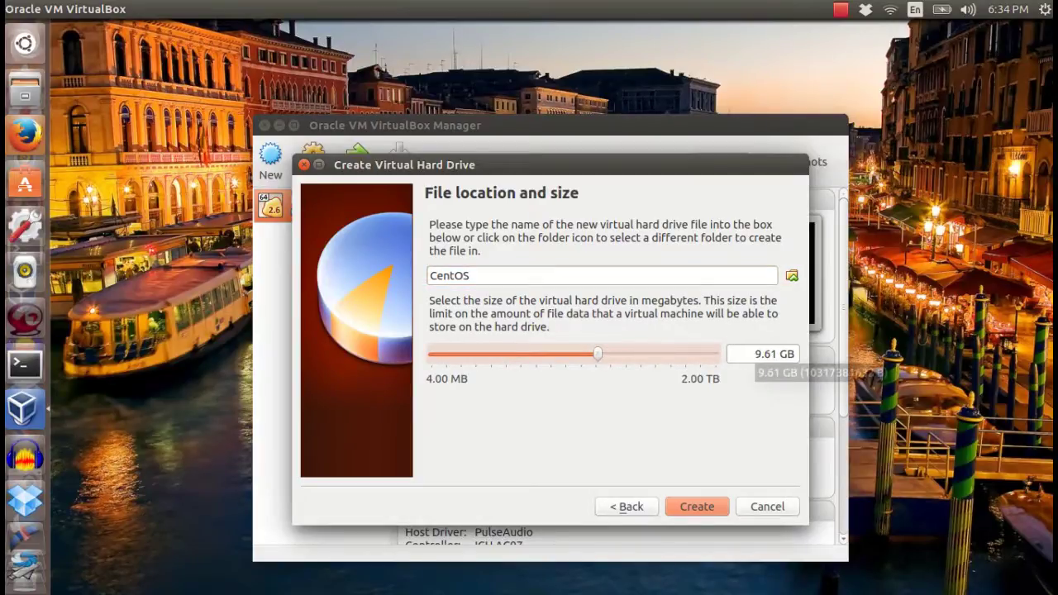
key(Tab)
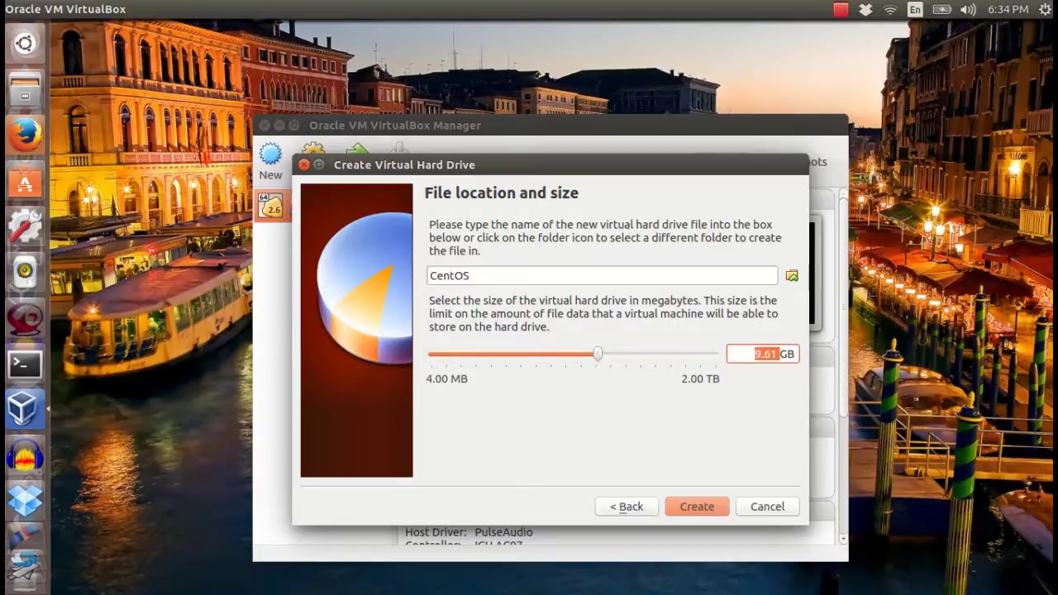
text(10)
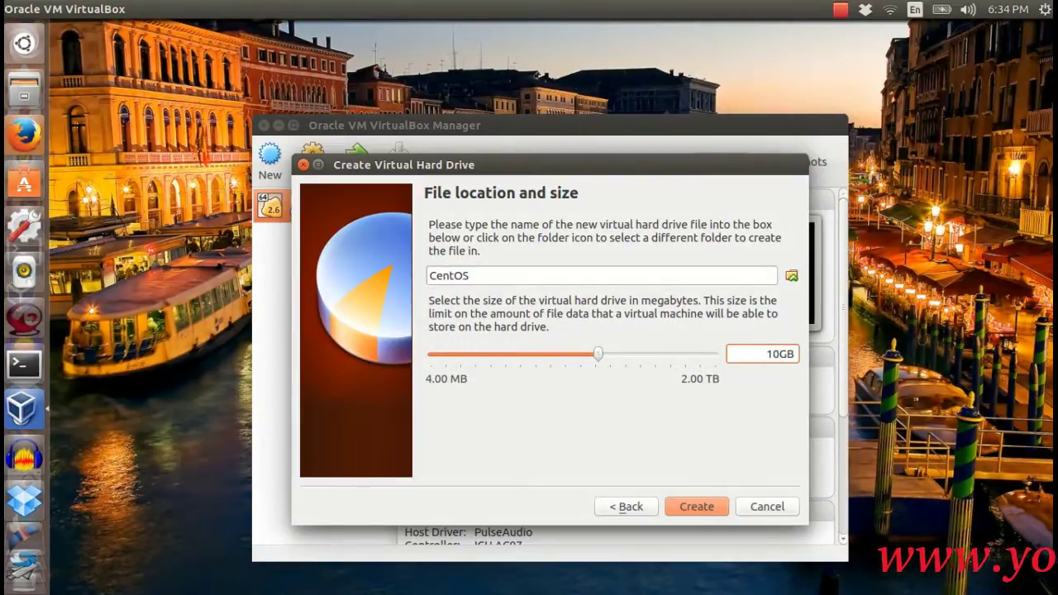
key(Return)
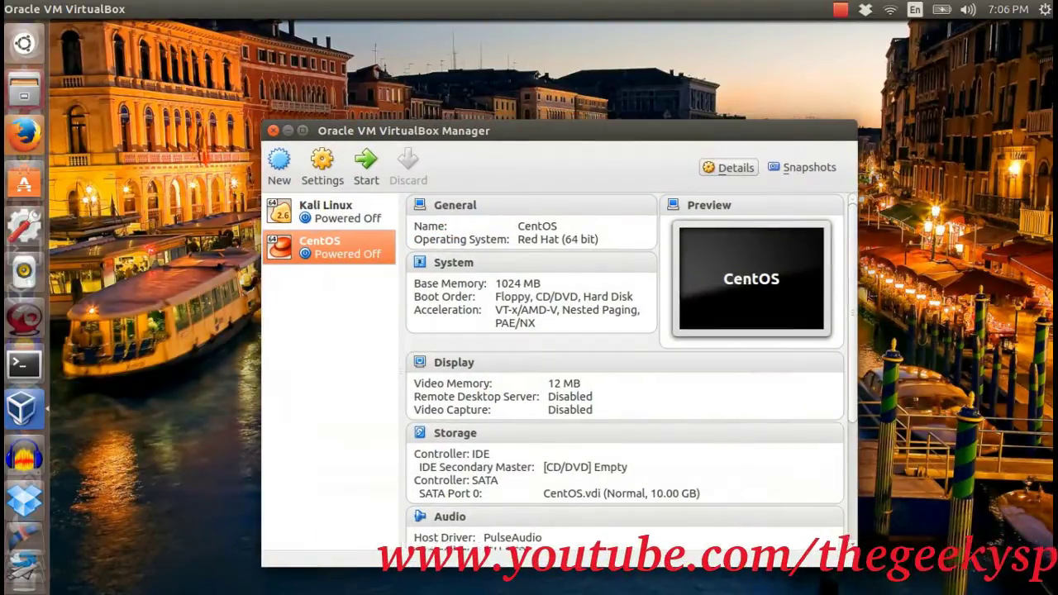
Open the CentOS VM settings and look through the General Advanced, Description and Basic tabs.
click(323, 164)
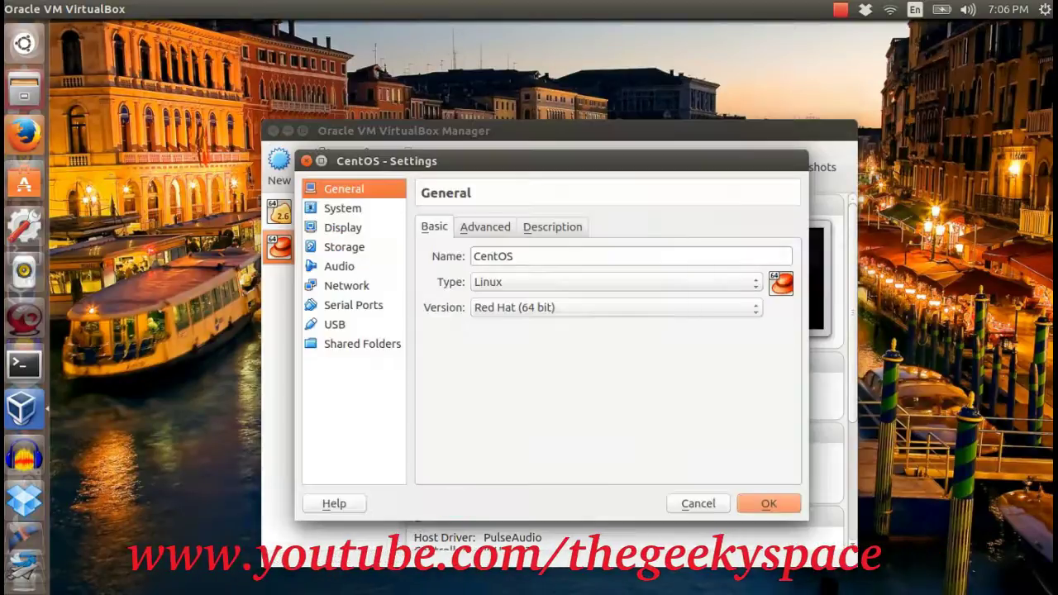
click(486, 227)
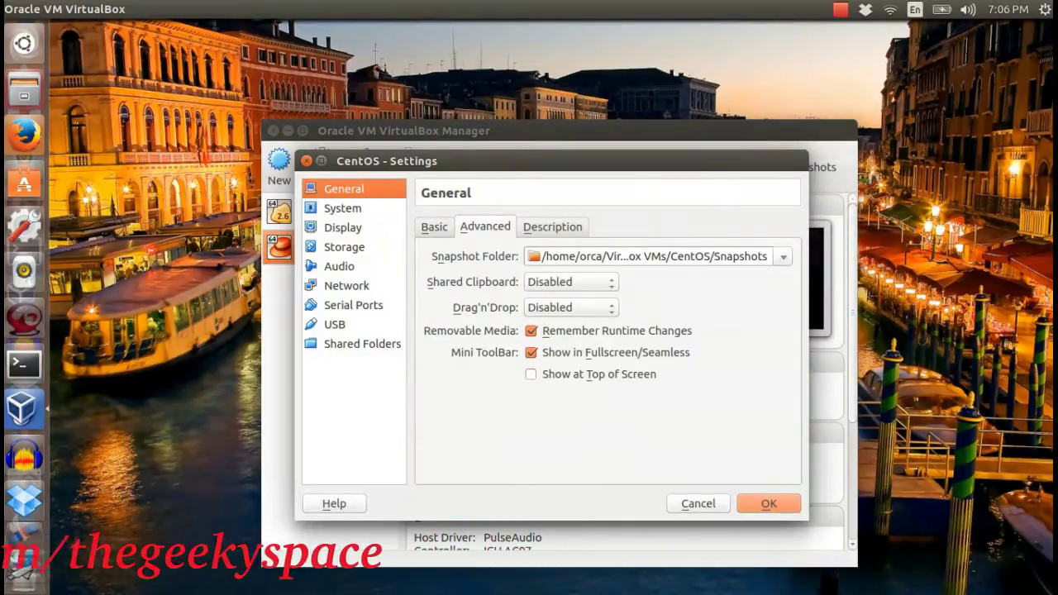
click(553, 226)
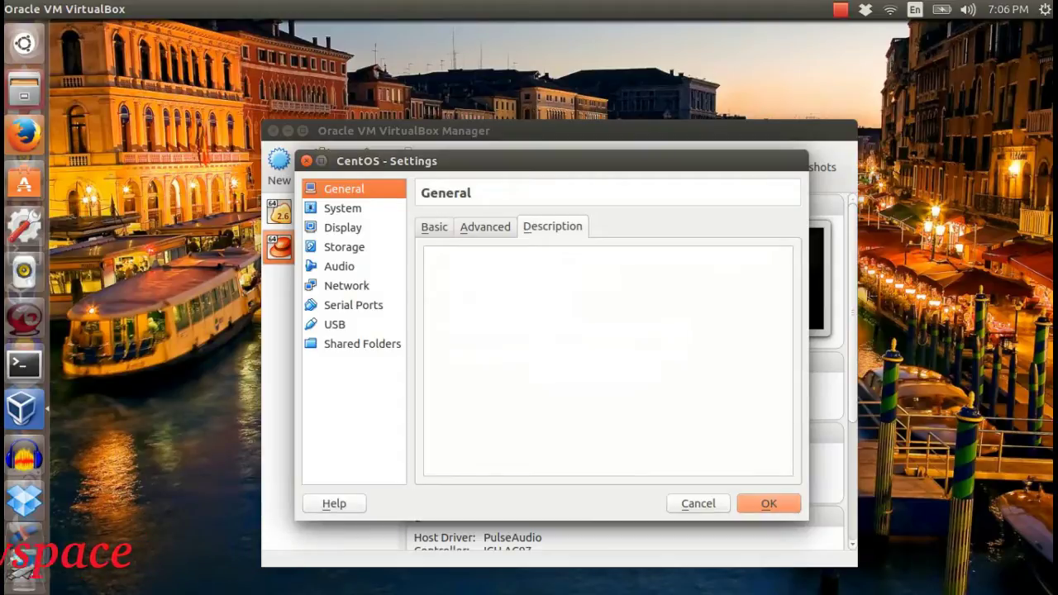
click(434, 226)
Review System and Display, then select the empty IDE optical drive under Storage.
click(343, 207)
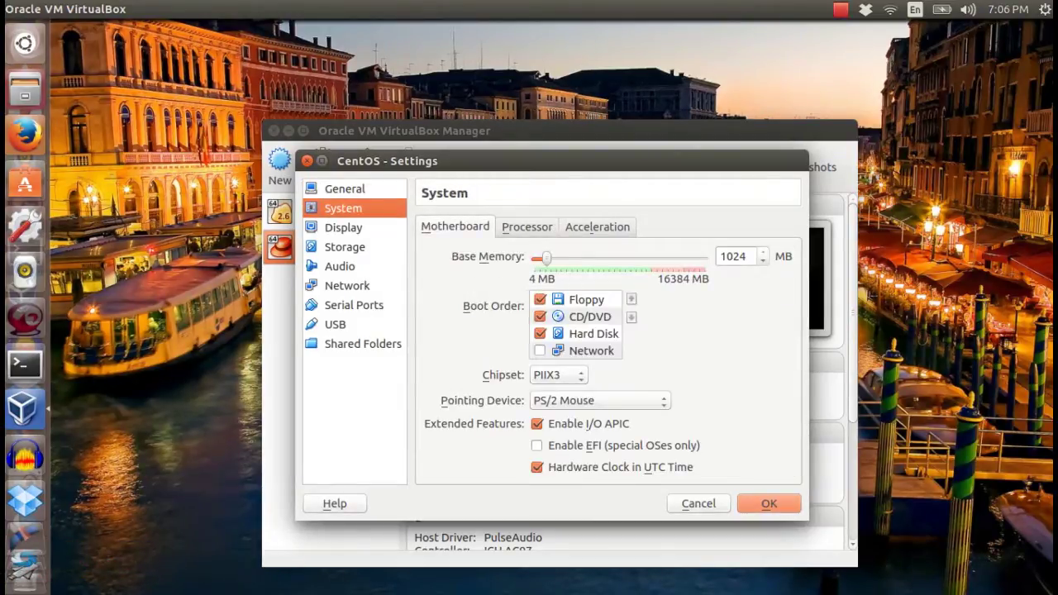
click(343, 228)
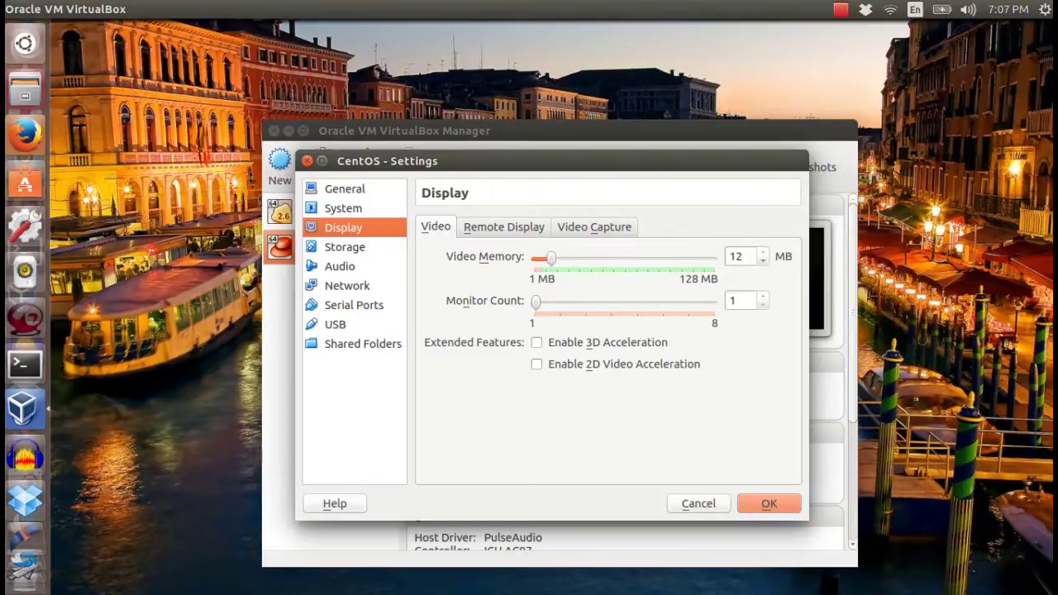
click(344, 246)
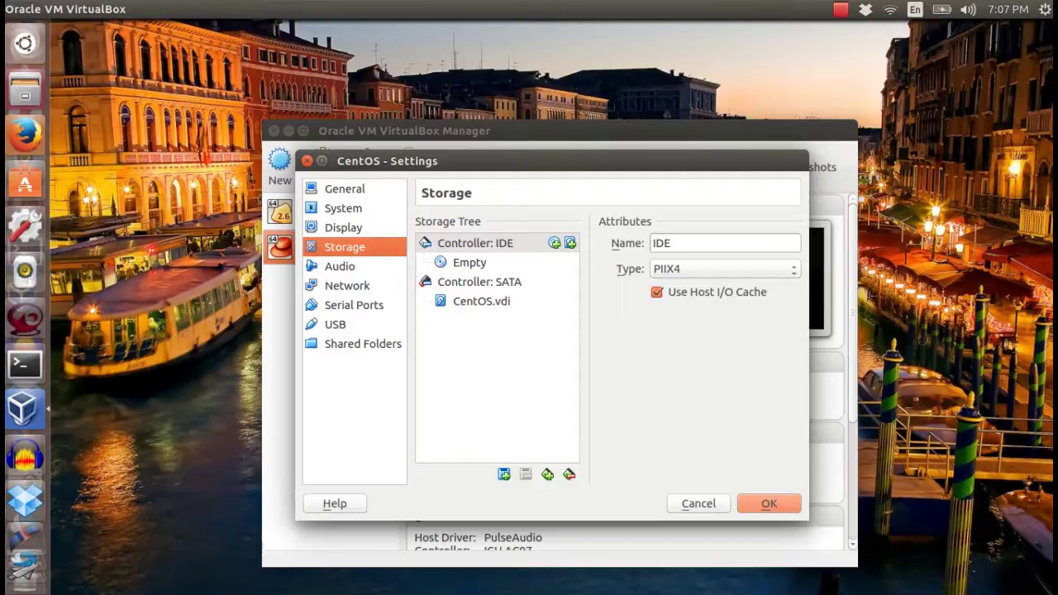
click(470, 262)
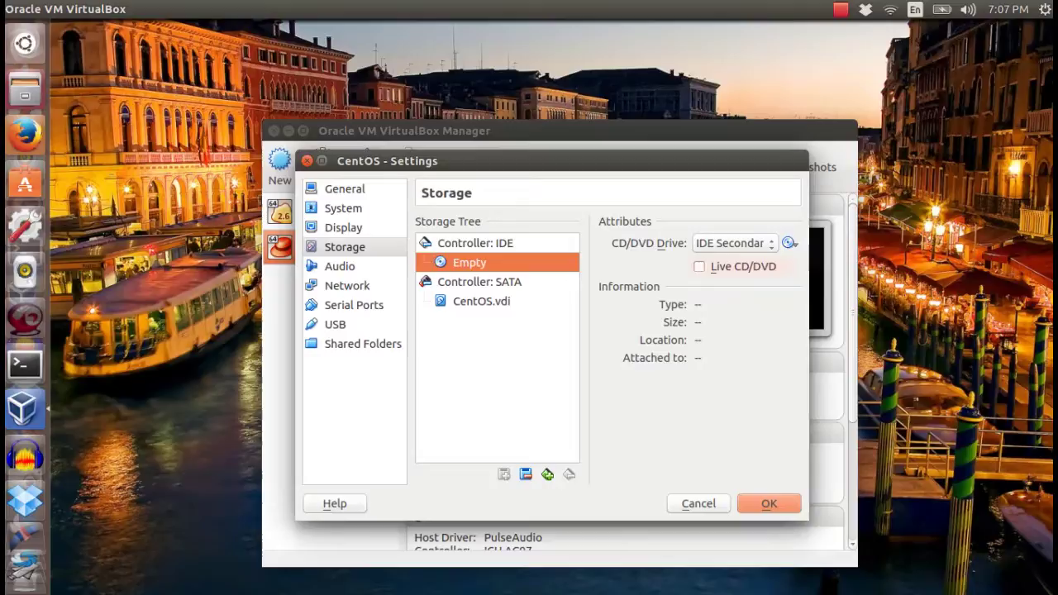
Load CentOS-7-x86_64-LiveCD-1503.iso from ~/ISO into the optical drive, save, and start the VM.
key(Tab)
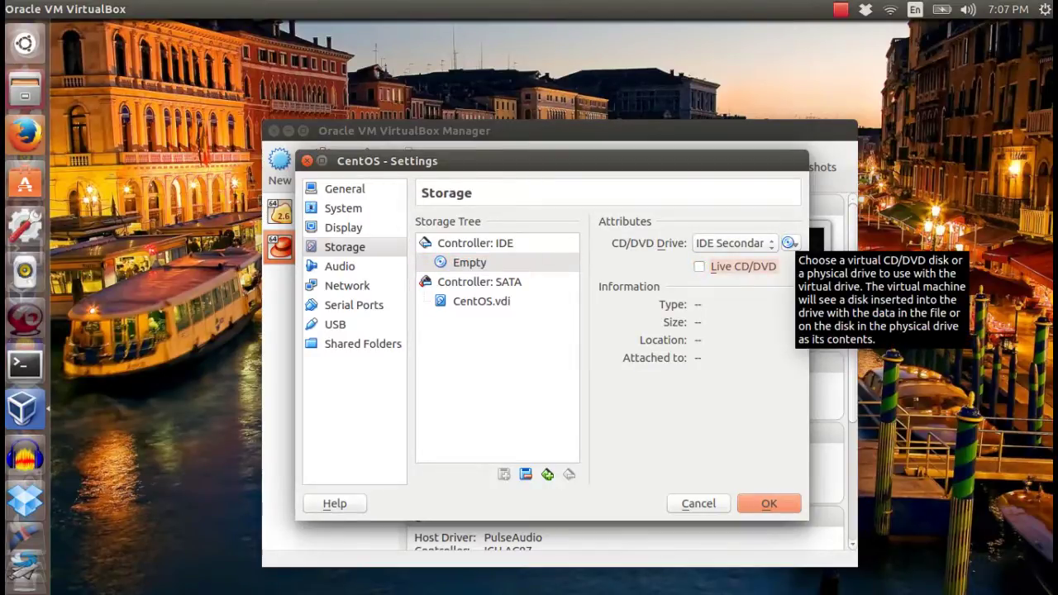
click(790, 243)
key(Down)
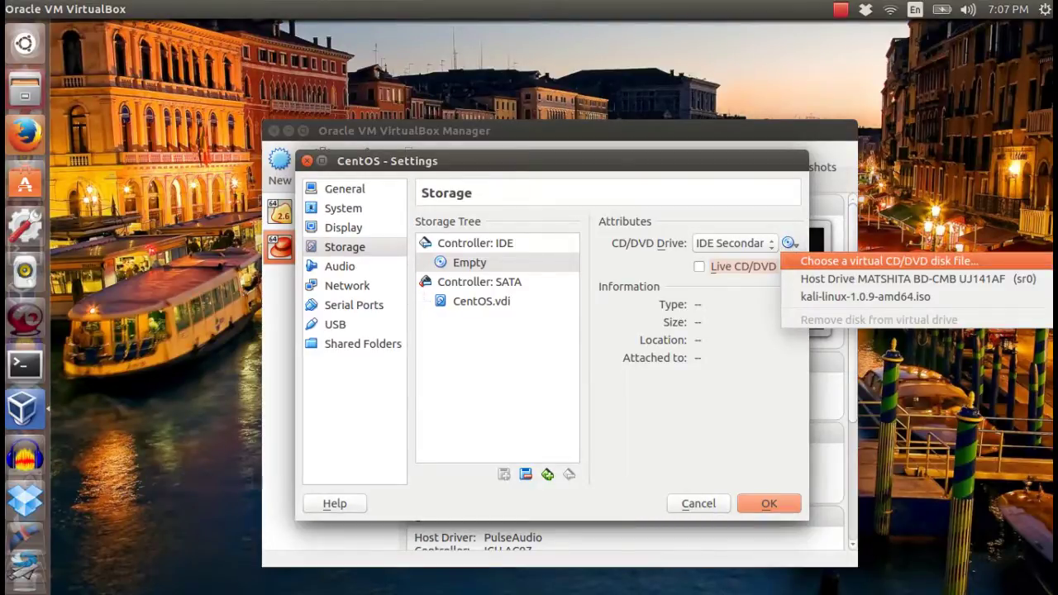
key(Return)
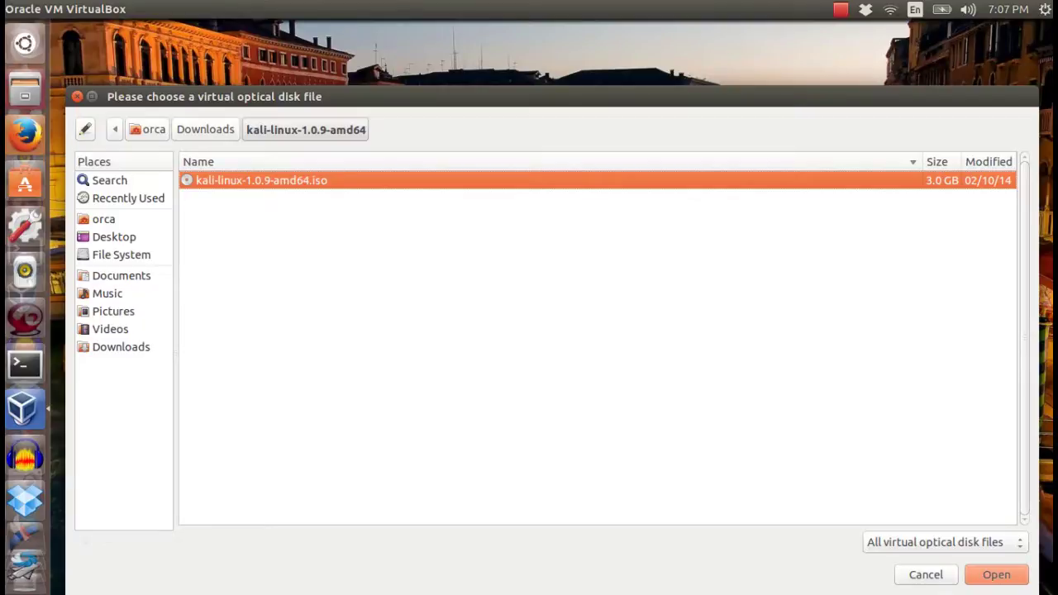
click(104, 219)
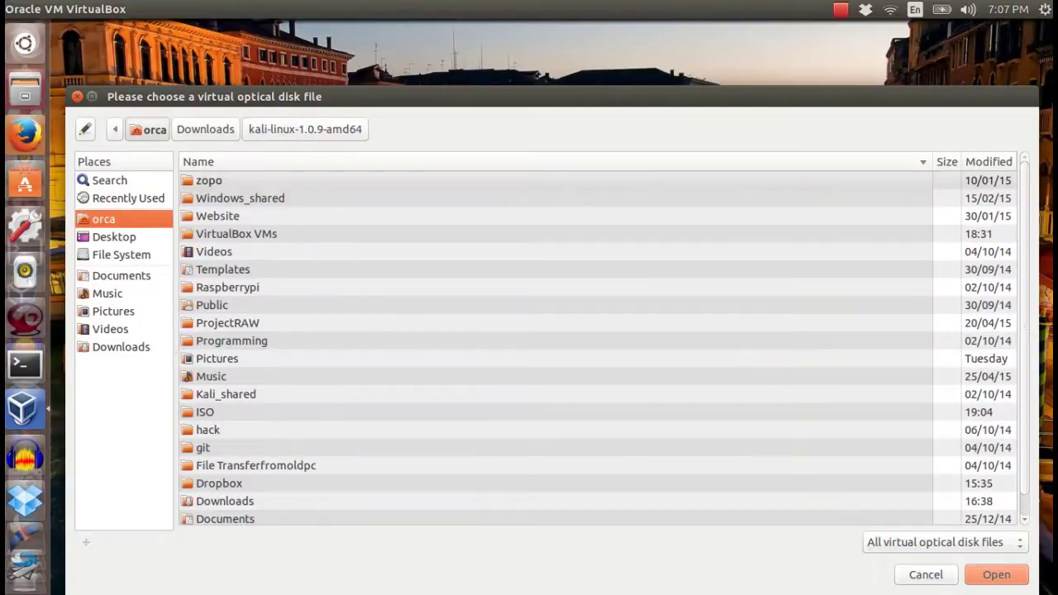
click(205, 412)
key(Return)
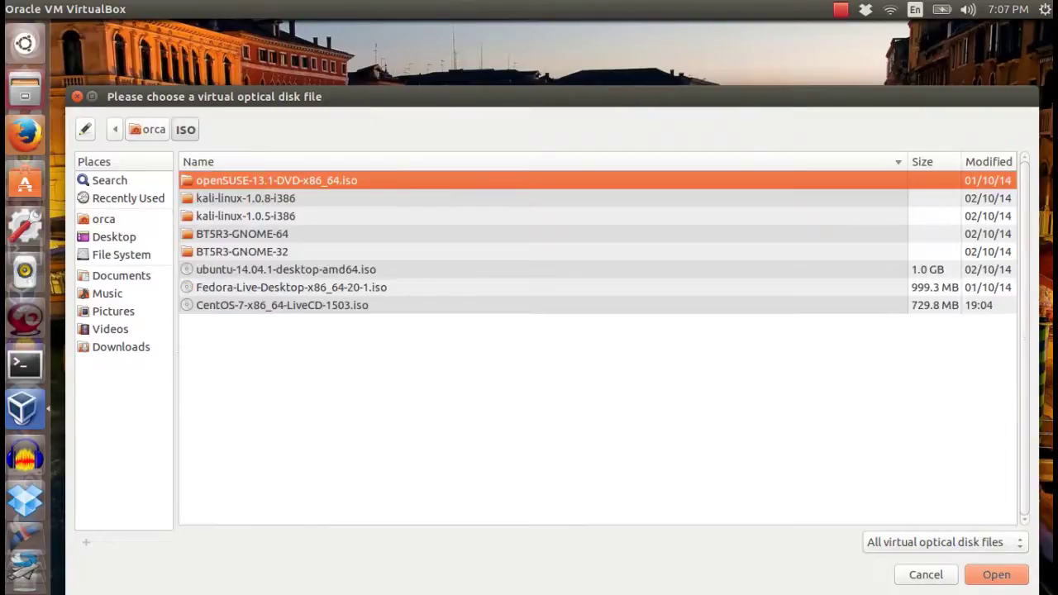
click(282, 305)
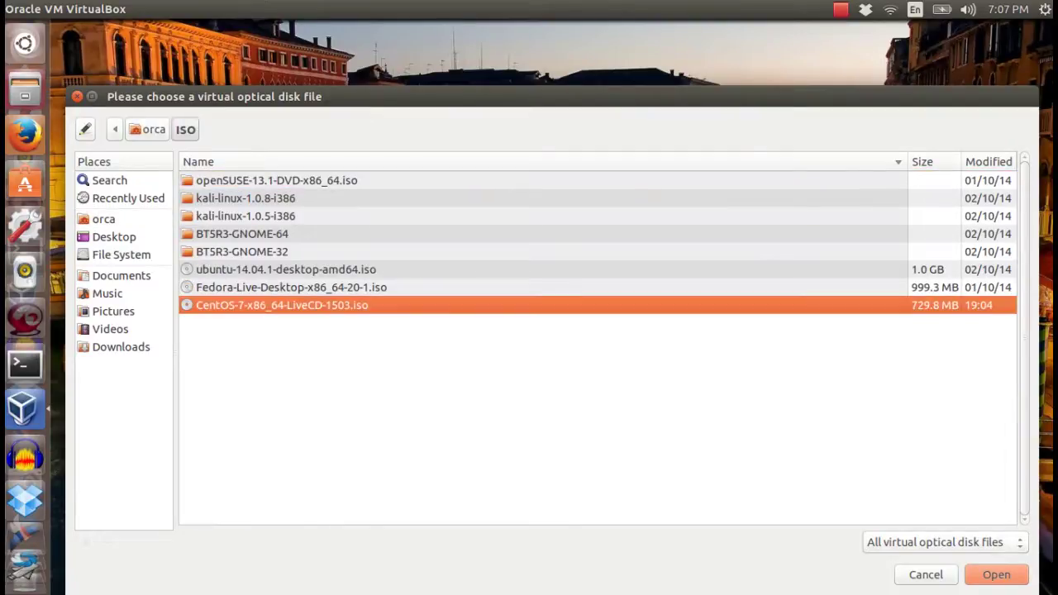
key(Return)
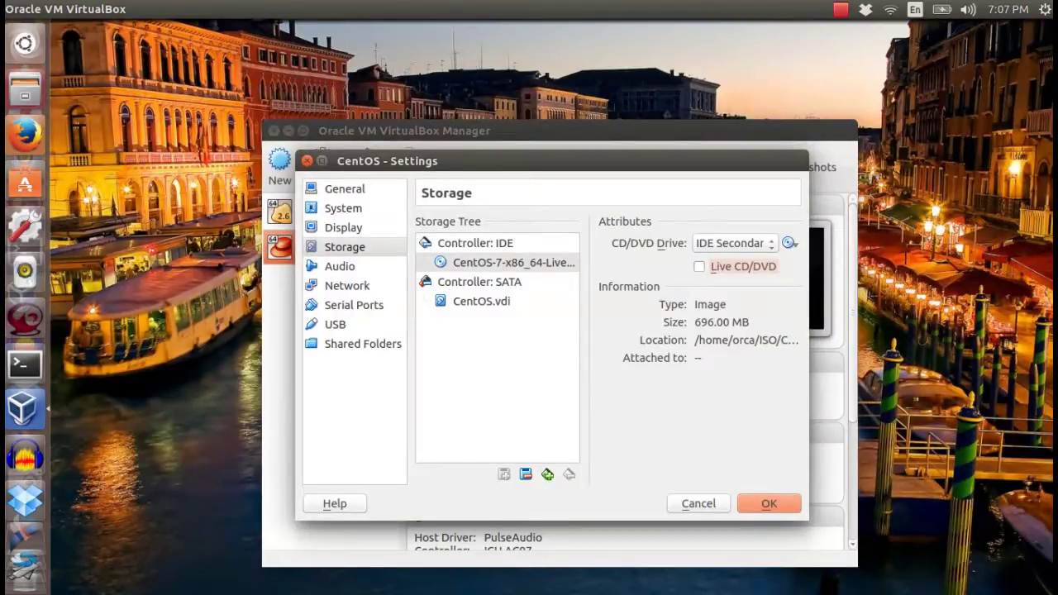
key(Return)
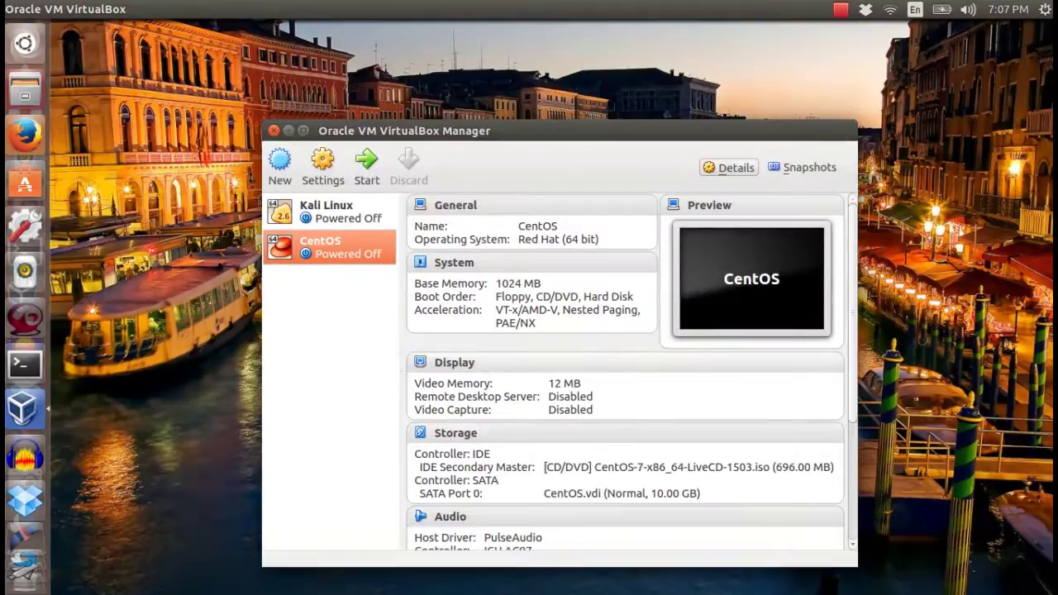
click(366, 165)
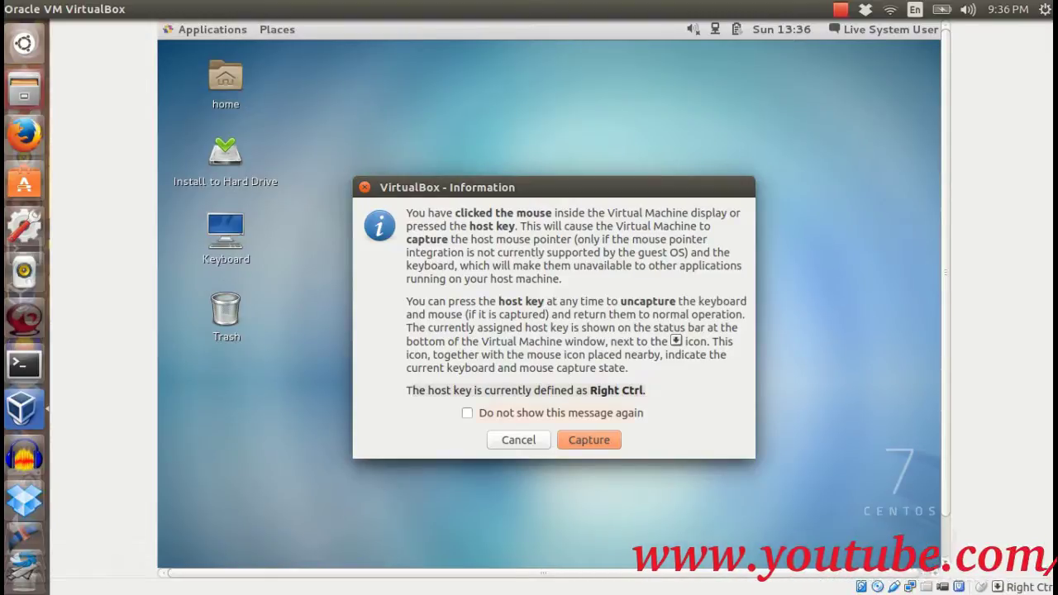
Tick 'Do not show this message again' on the mouse-capture notice and dismiss it.
key(space)
key(space)
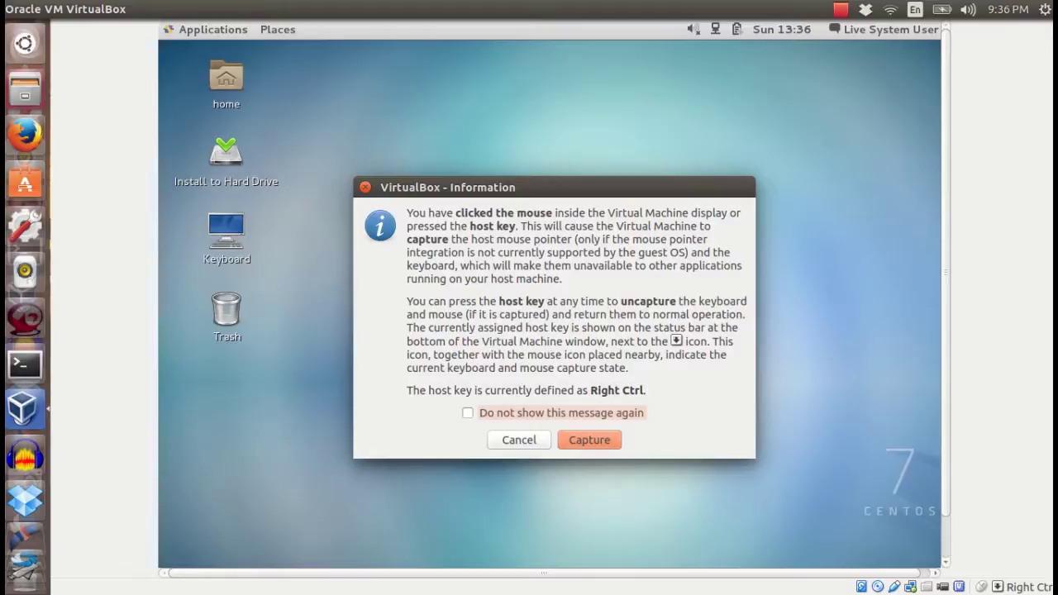
key(space)
key(Tab)
key(Return)
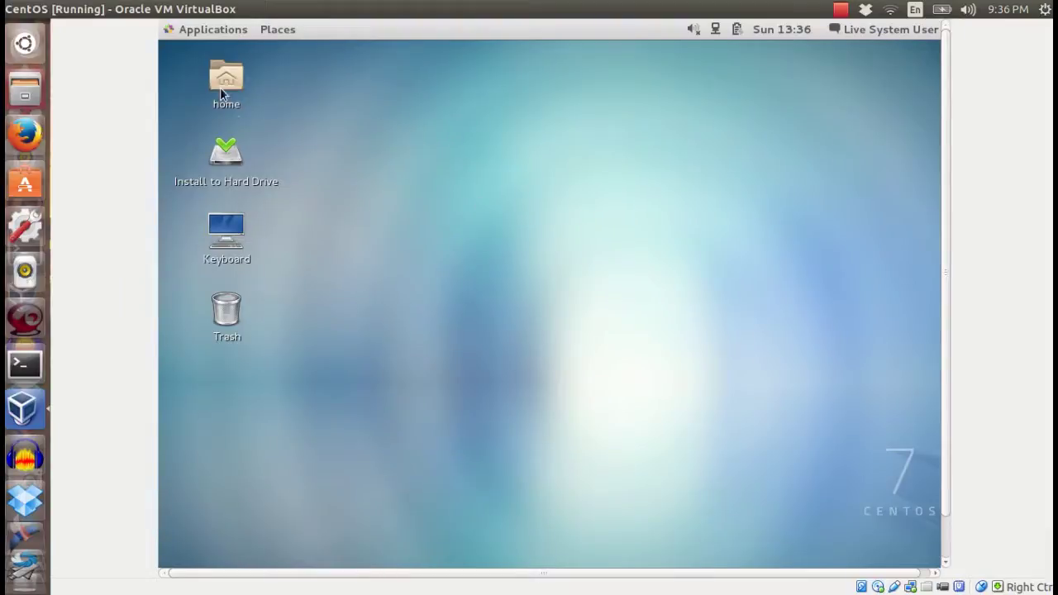
Launch Install to Hard Drive and choose English (Australia) as the installation language.
double_click(226, 150)
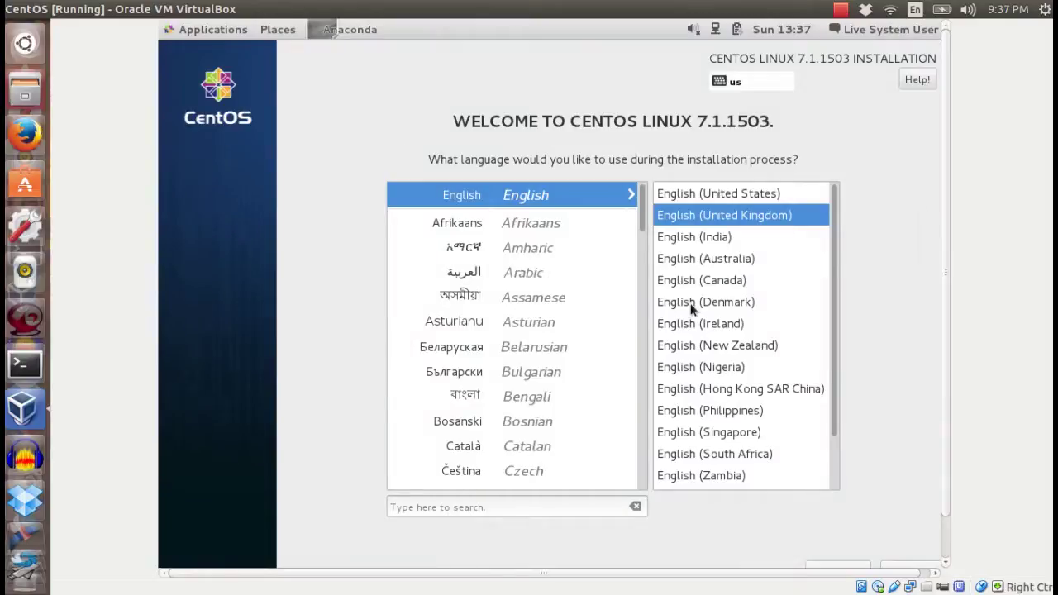
click(711, 260)
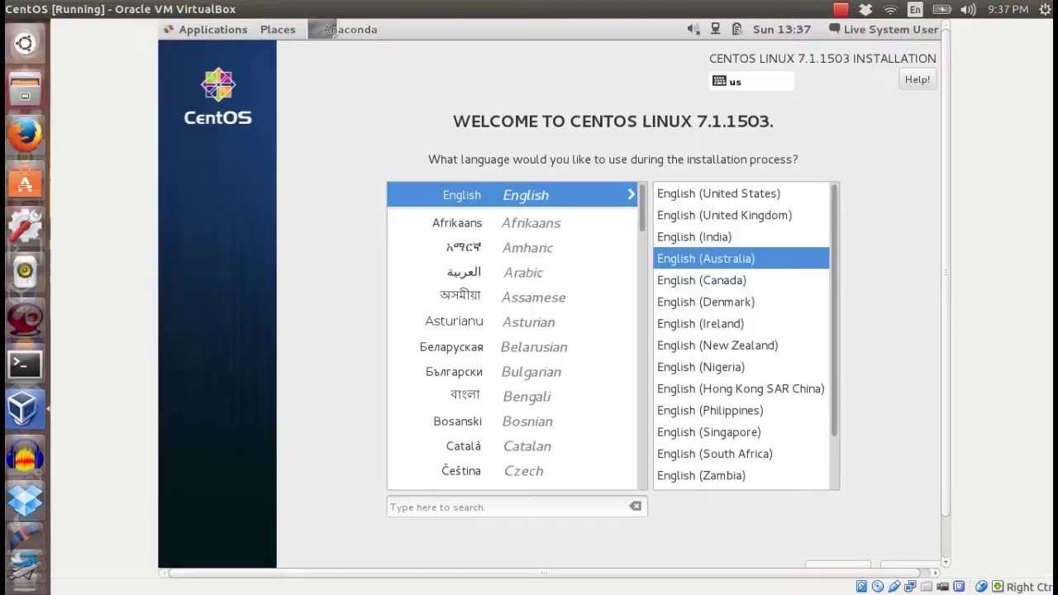
drag(831, 424, 842, 455)
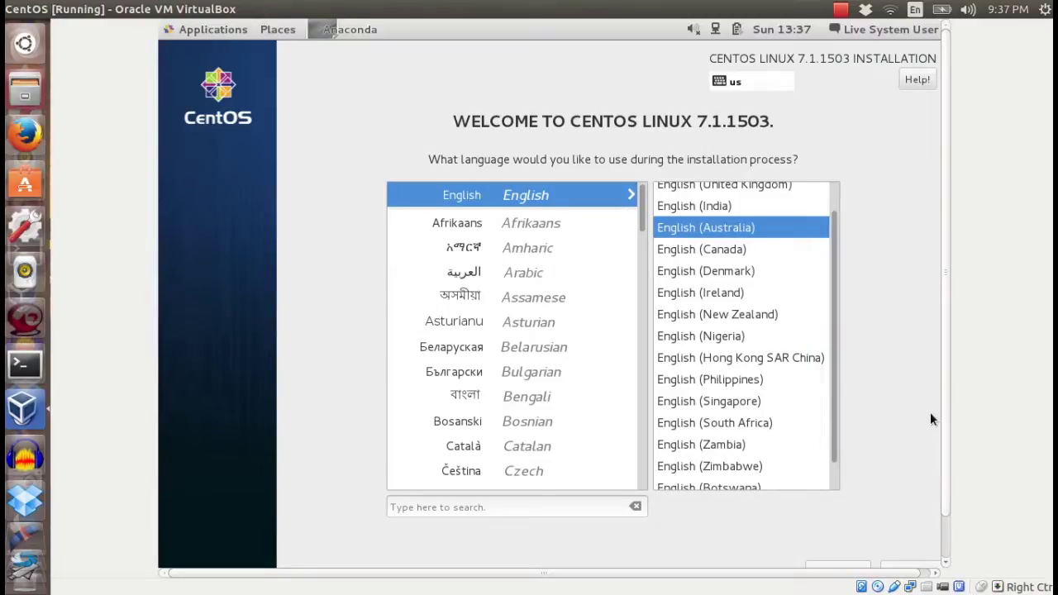
scroll(931, 413, down, 2)
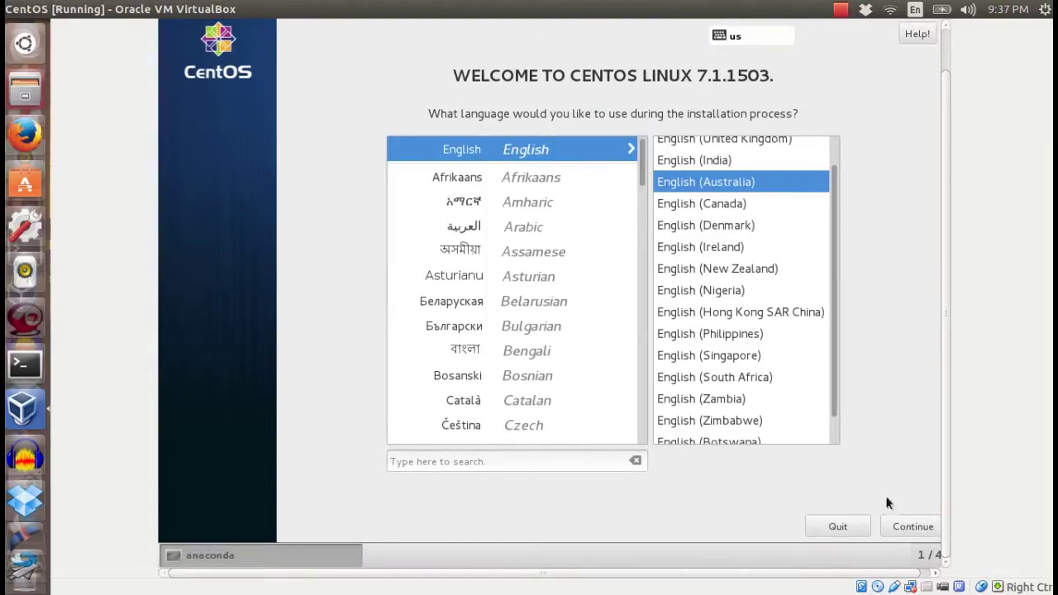
click(894, 523)
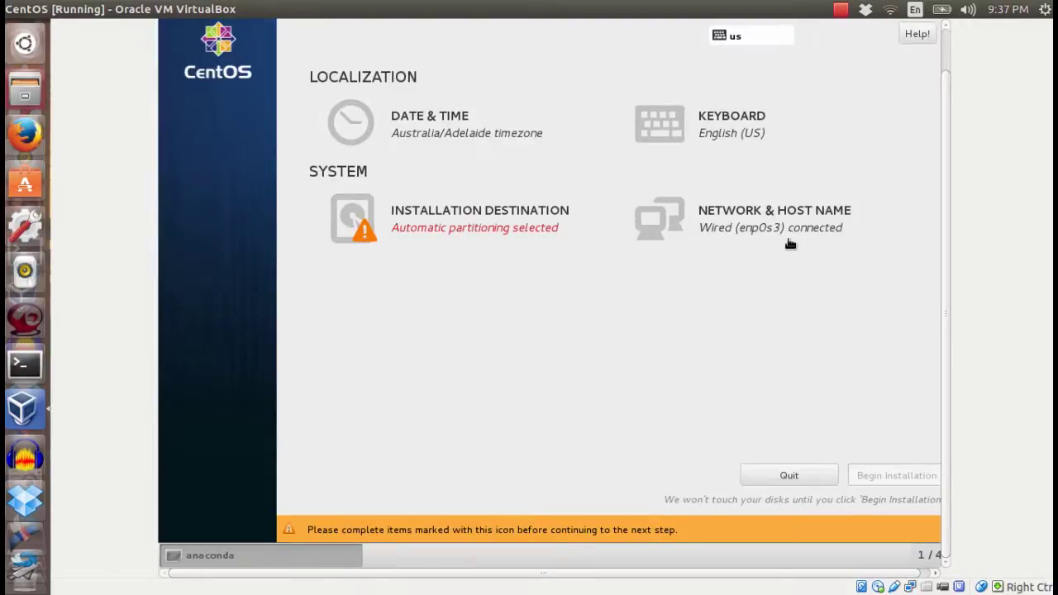
Change the installer's time zone city from Adelaide to Sydney.
click(375, 132)
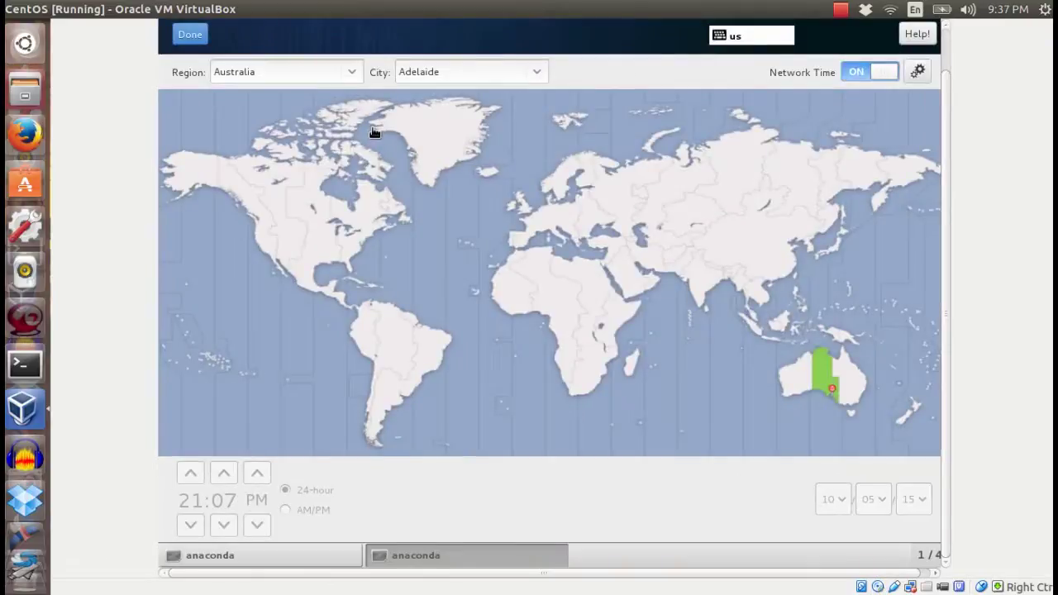
click(538, 74)
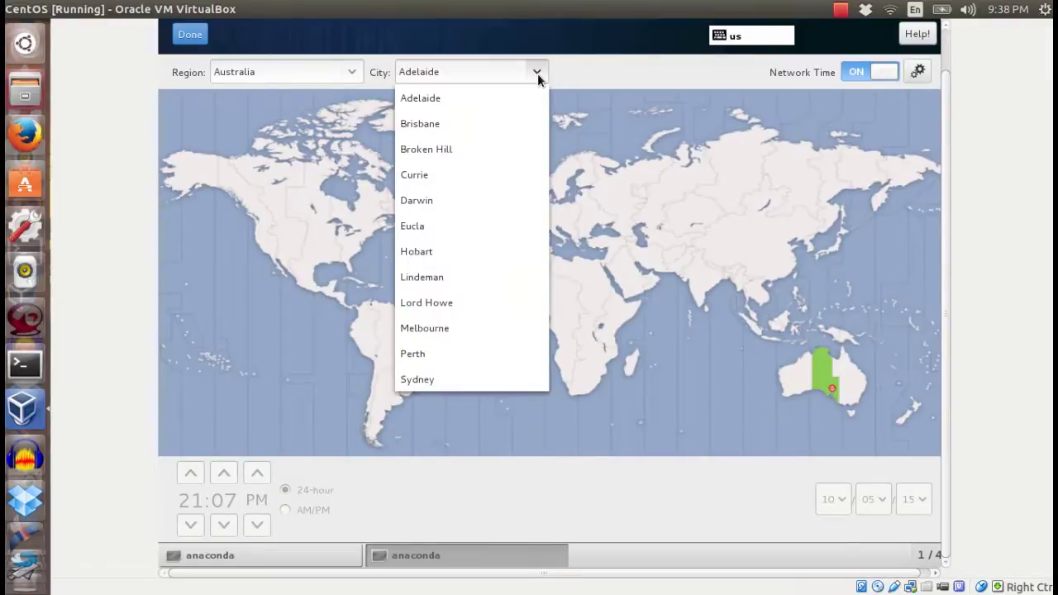
click(416, 381)
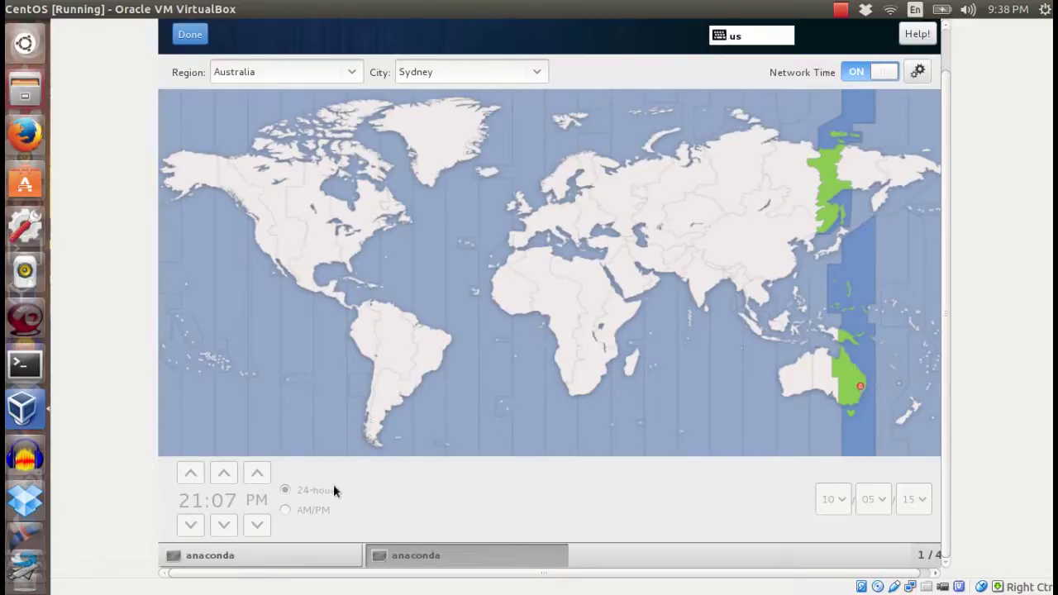
click(189, 41)
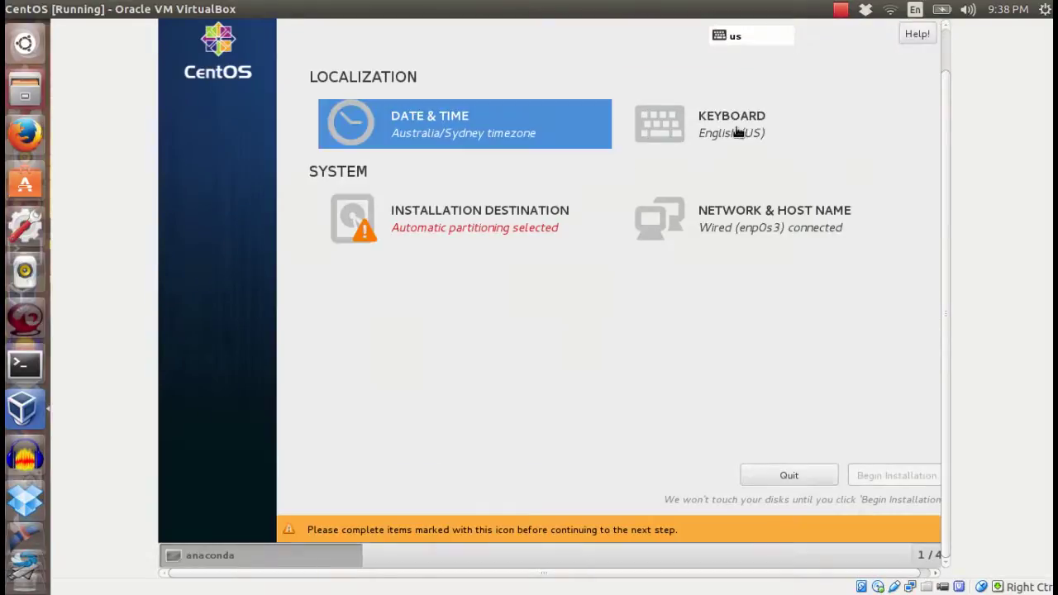
Confirm English (US) on the Keyboard Layout screen without changes.
click(736, 132)
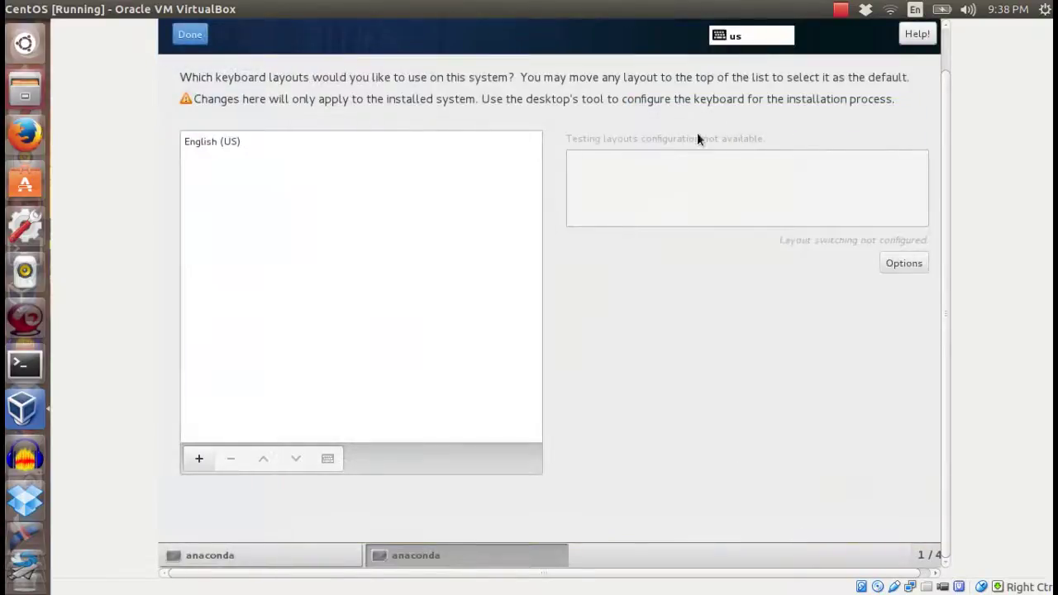
click(200, 142)
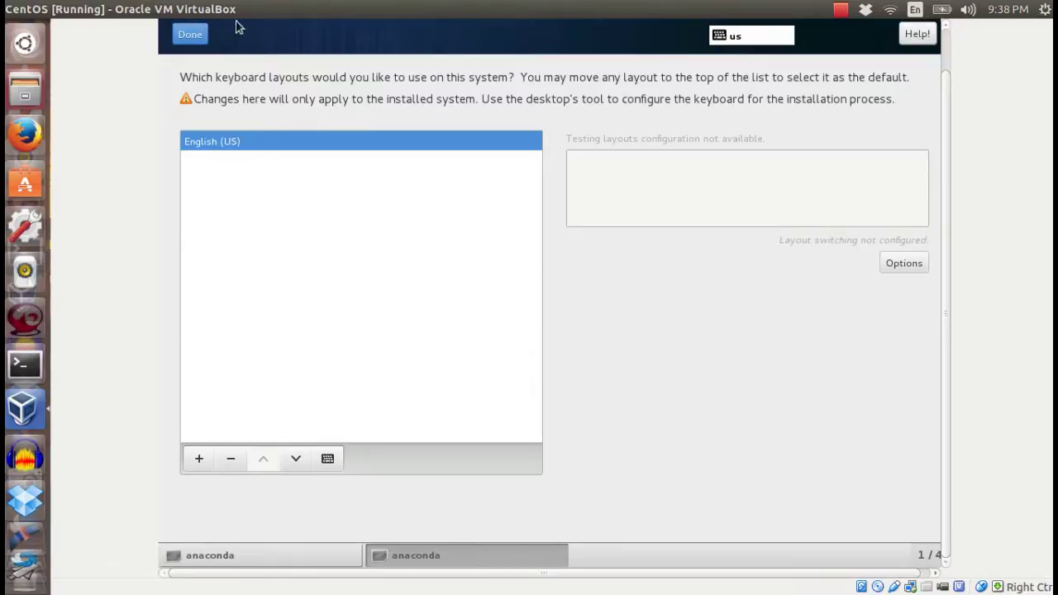
click(202, 42)
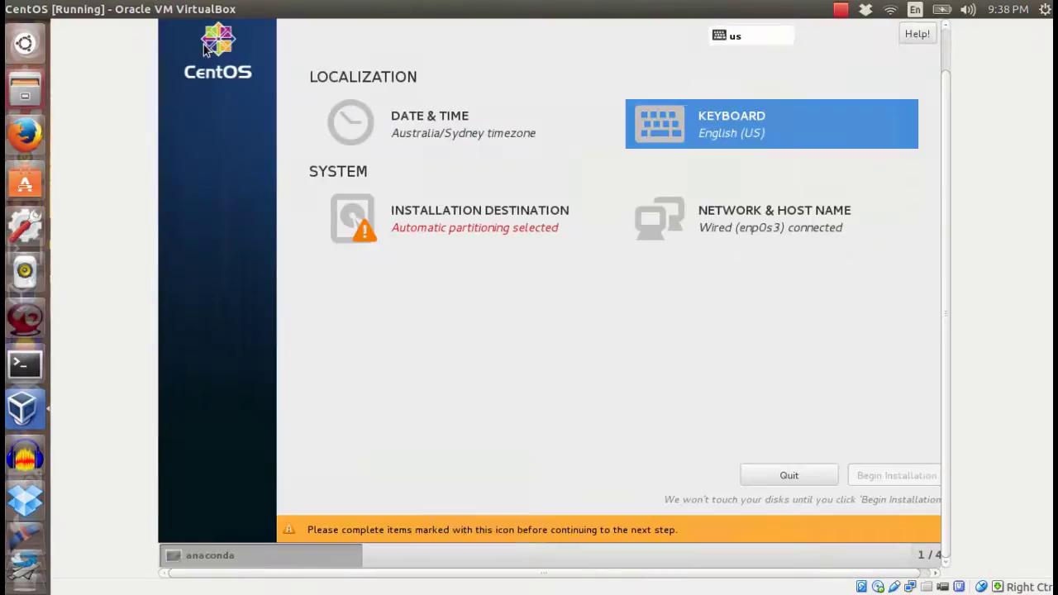
Choose the 10 GiB ATA VBOX HARDDISK with automatic partitioning as the installation destination.
click(454, 224)
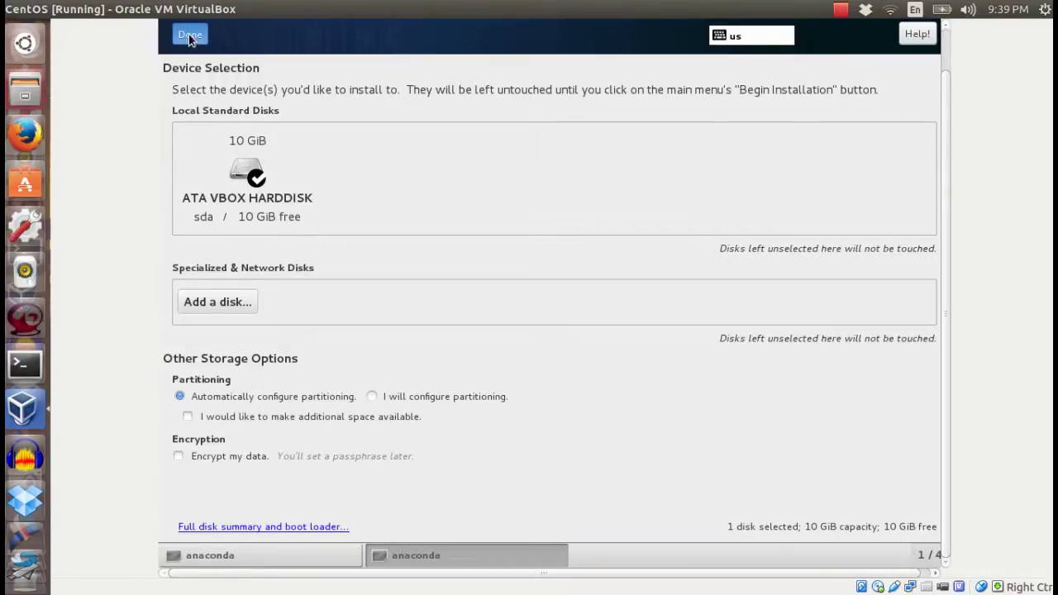
click(189, 37)
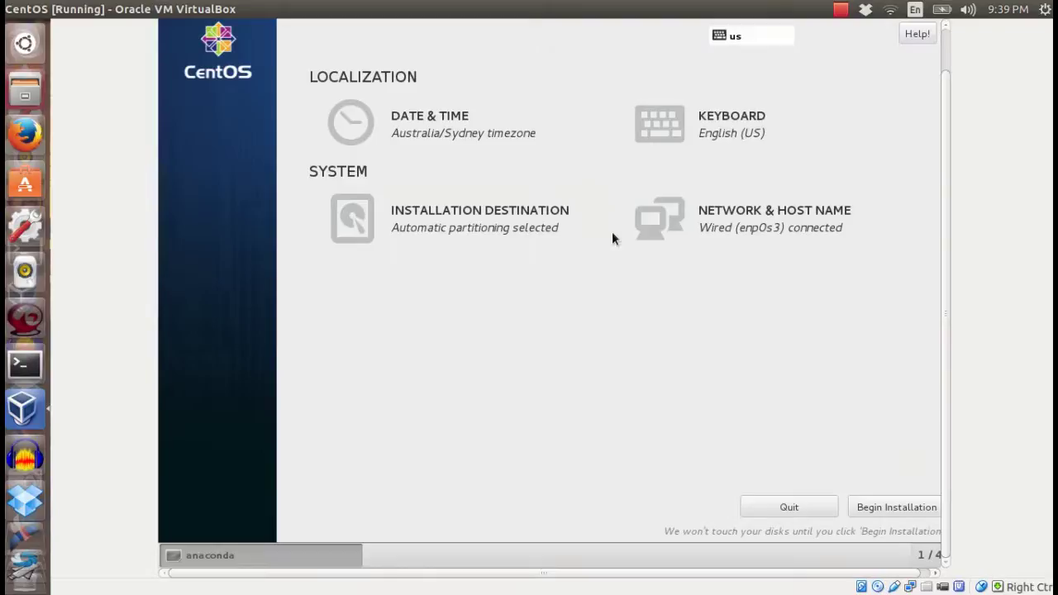
click(694, 227)
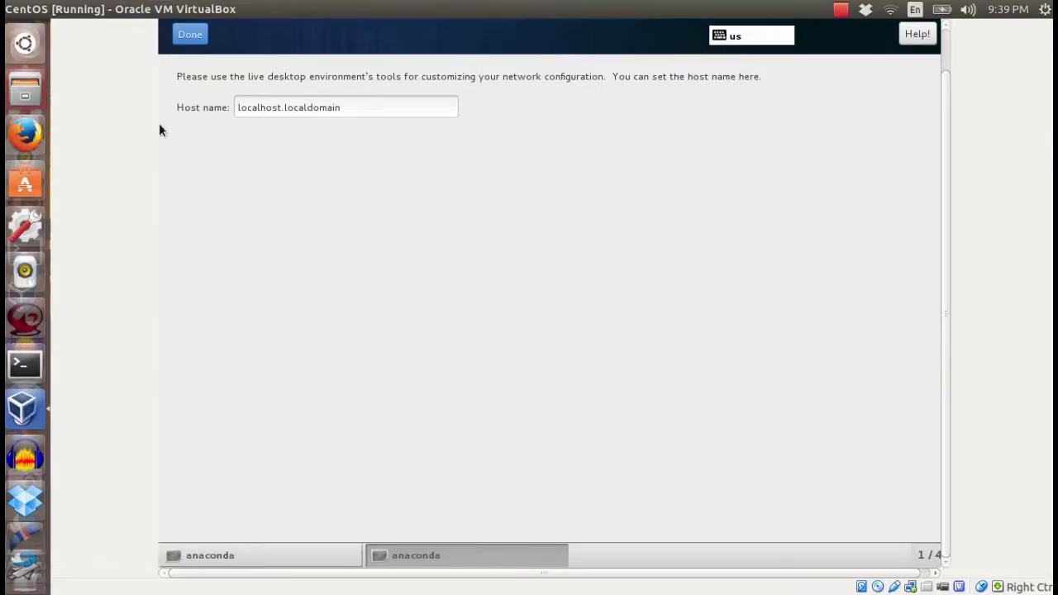
Replace the host name localhost.localdomain with pygmy and save it.
triple_click(298, 102)
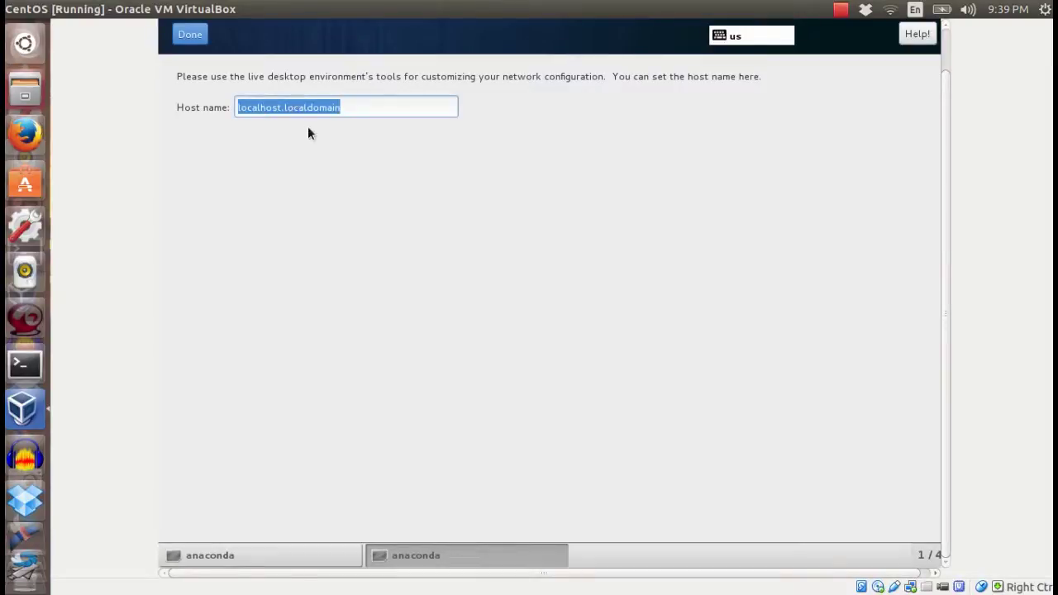
text(pygmy)
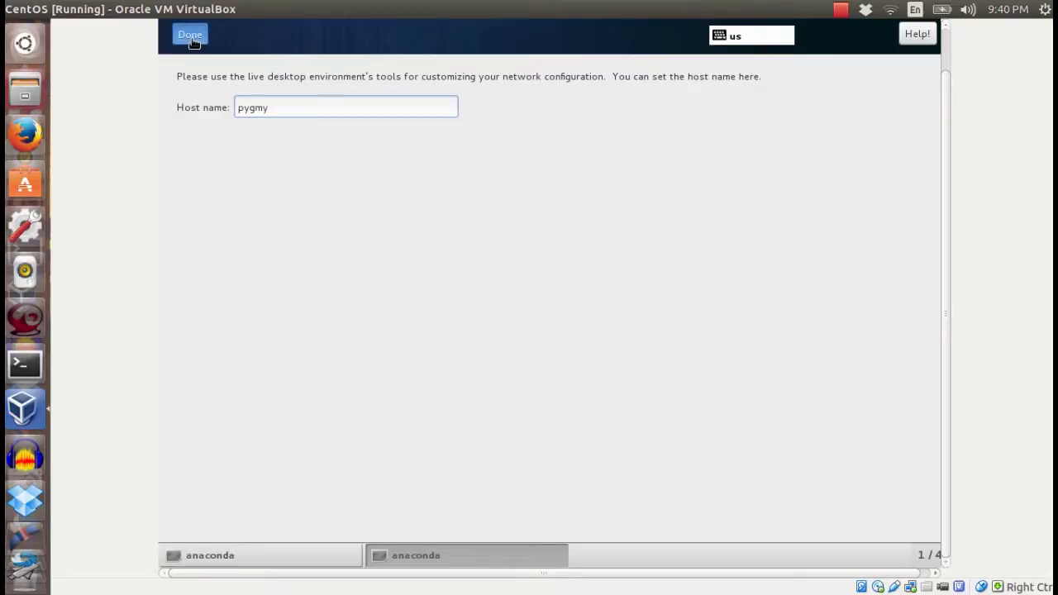
click(191, 38)
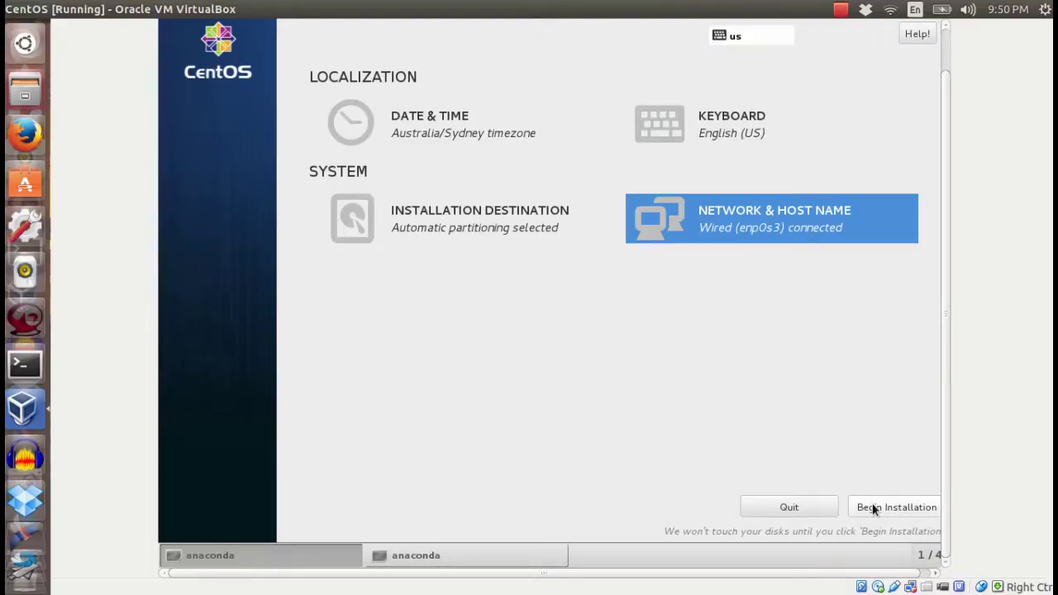
Begin the CentOS installation and go to the Root Password setting.
click(873, 508)
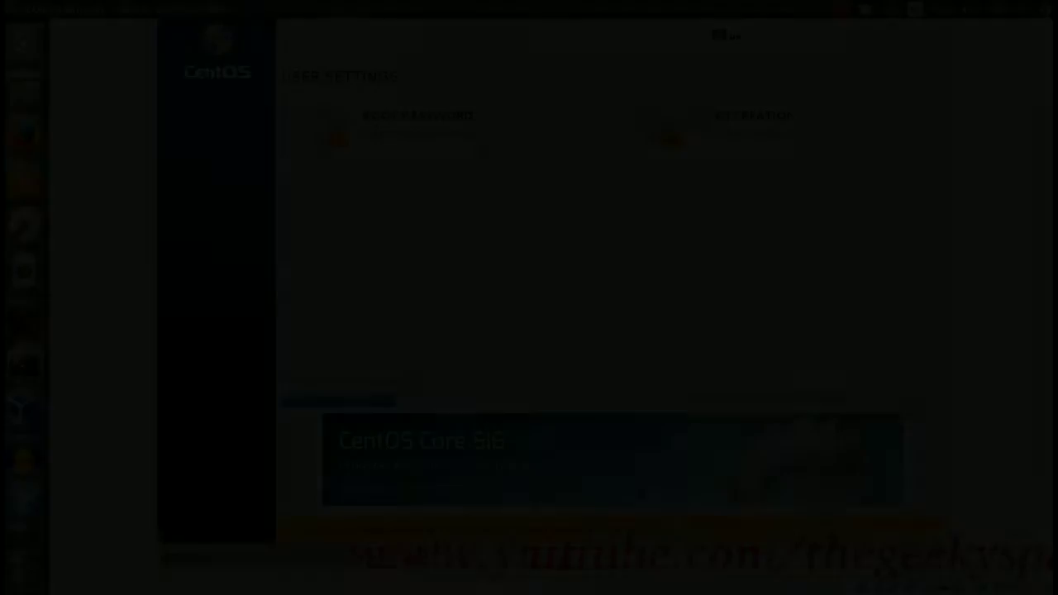
click(371, 132)
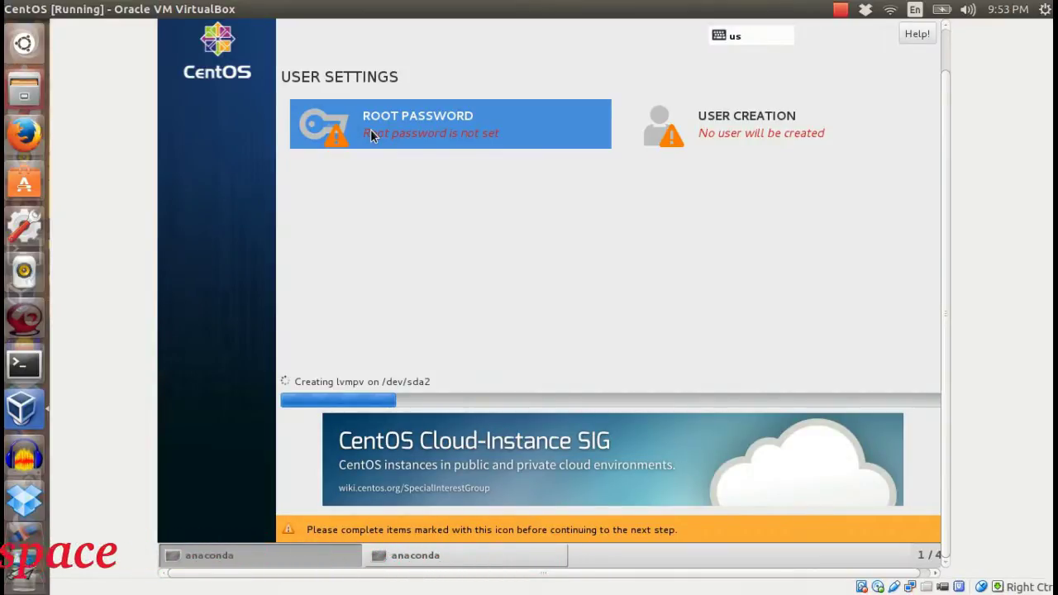
click(372, 134)
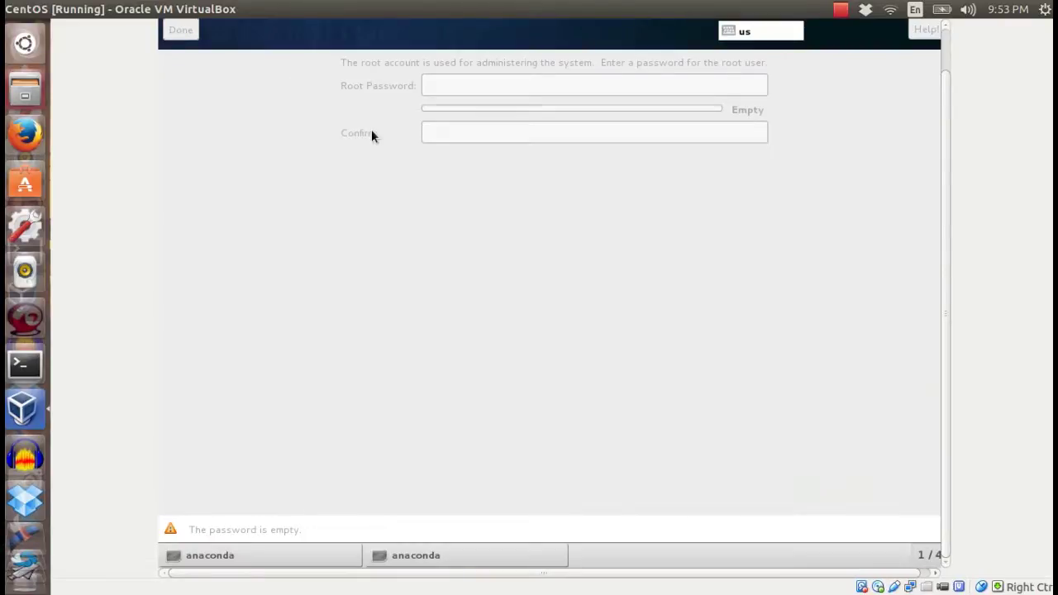
Enter and confirm the root password, accepting it twice despite the weak-password warning.
click(468, 88)
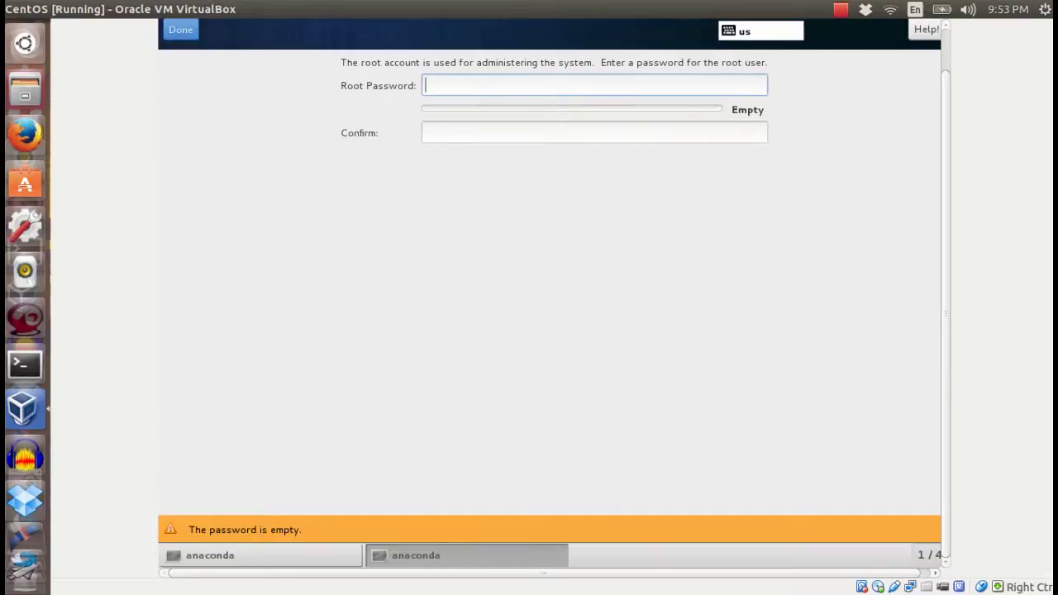
text(redh)
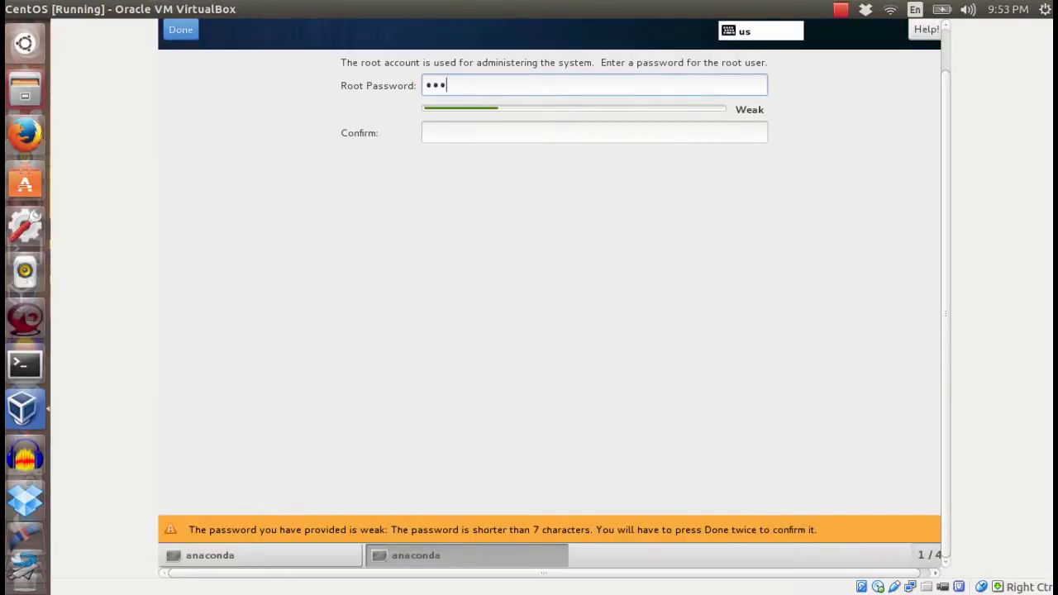
text(at12)
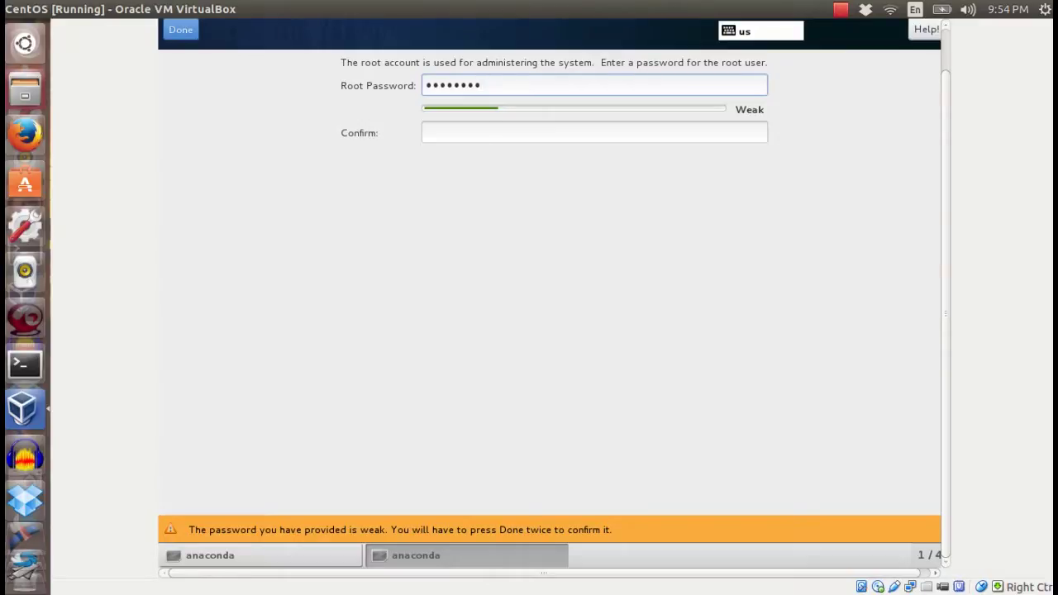
click(452, 133)
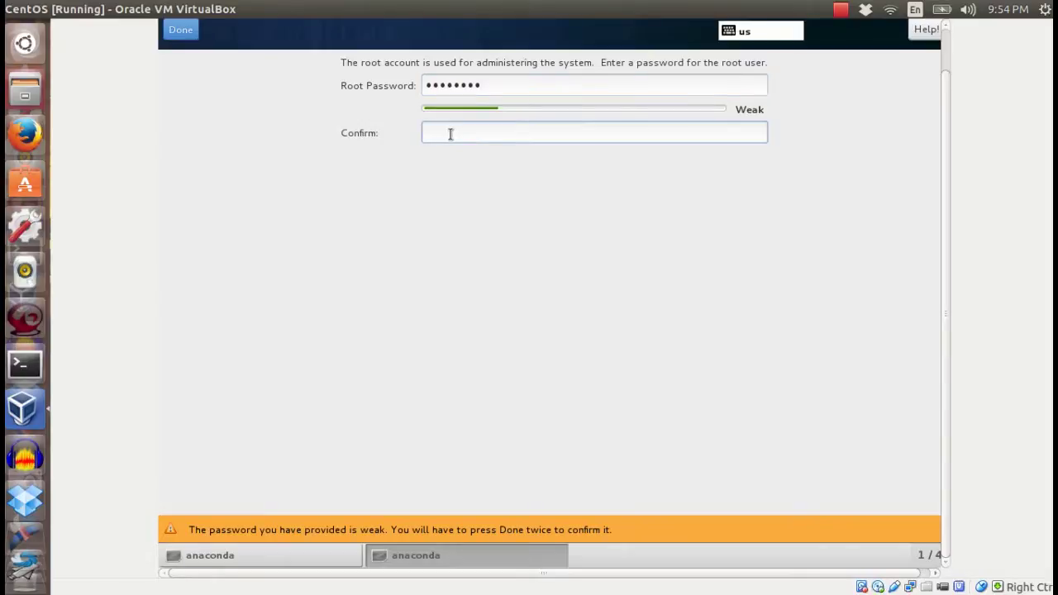
text(***)
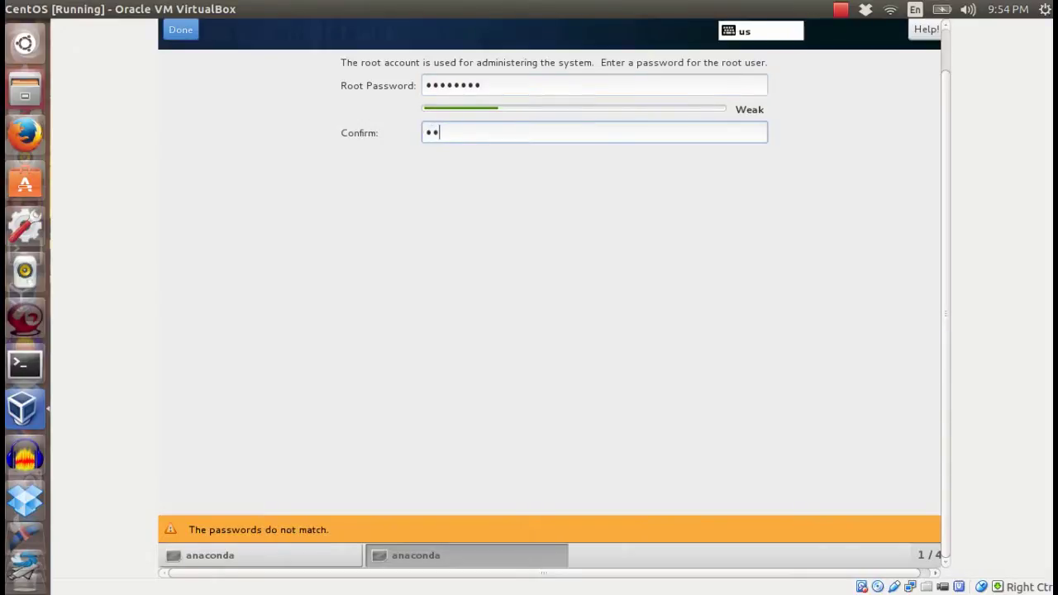
text(*****)
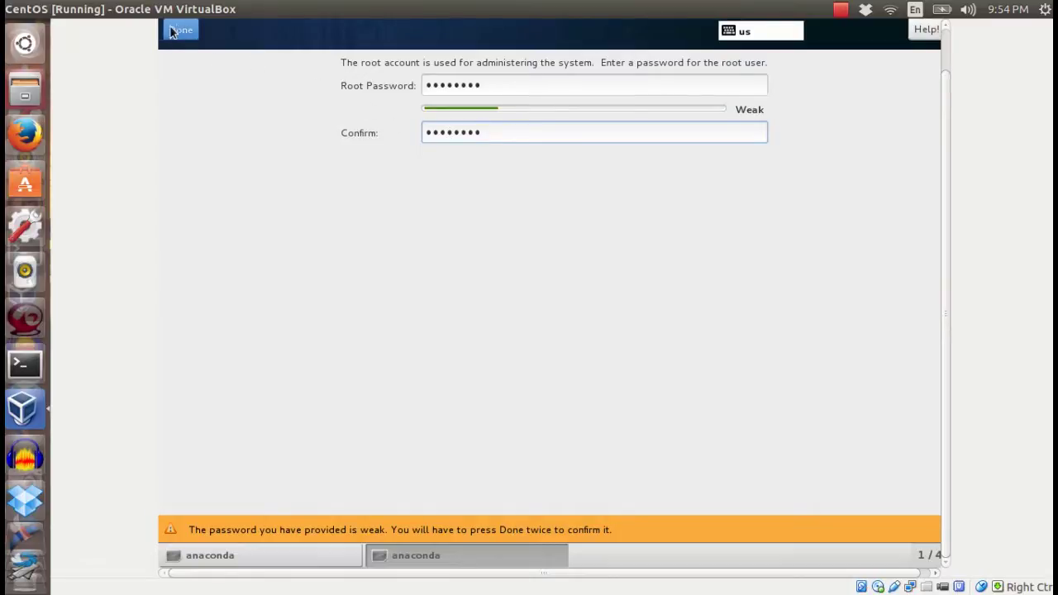
click(178, 31)
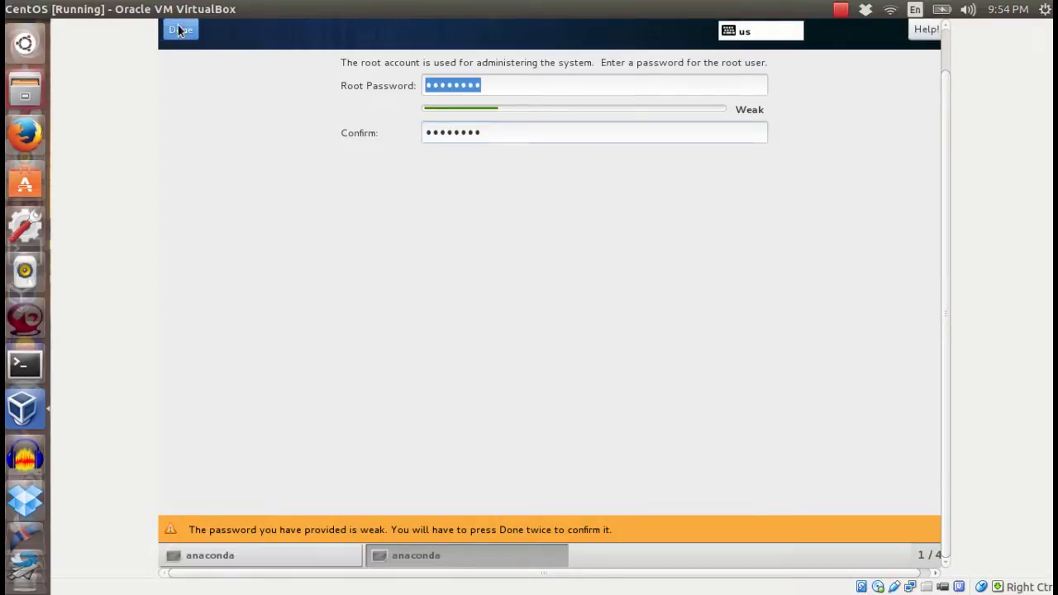
click(178, 35)
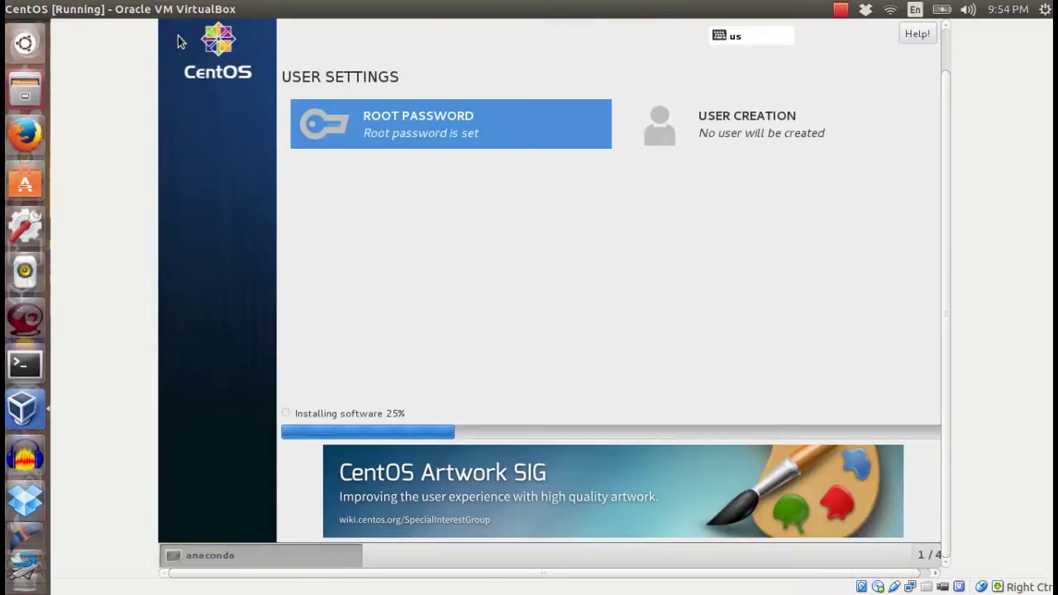
Create the new user account with administrator rights and confirm it.
click(806, 135)
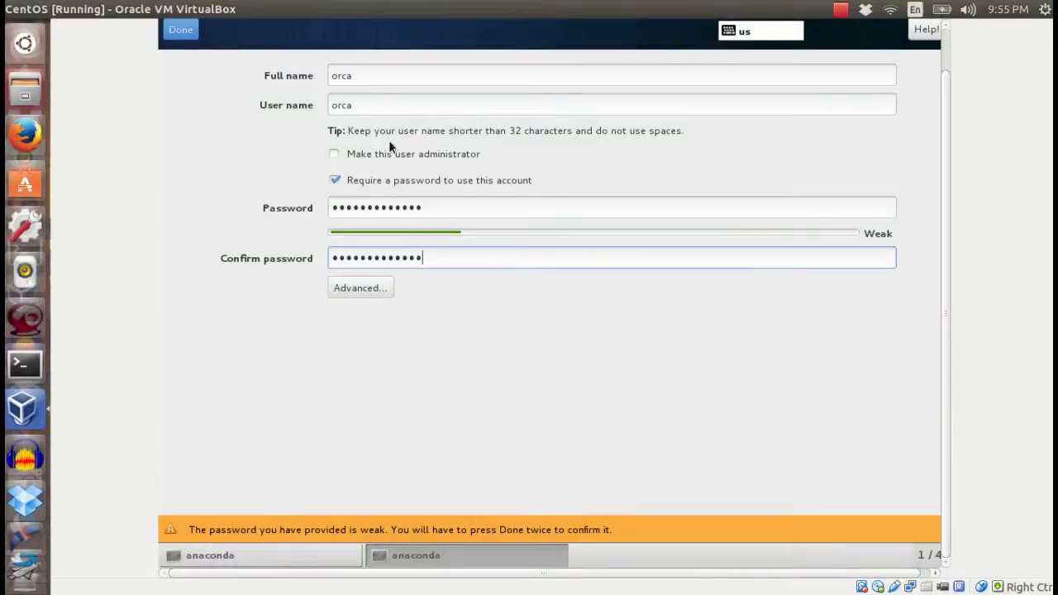
click(335, 154)
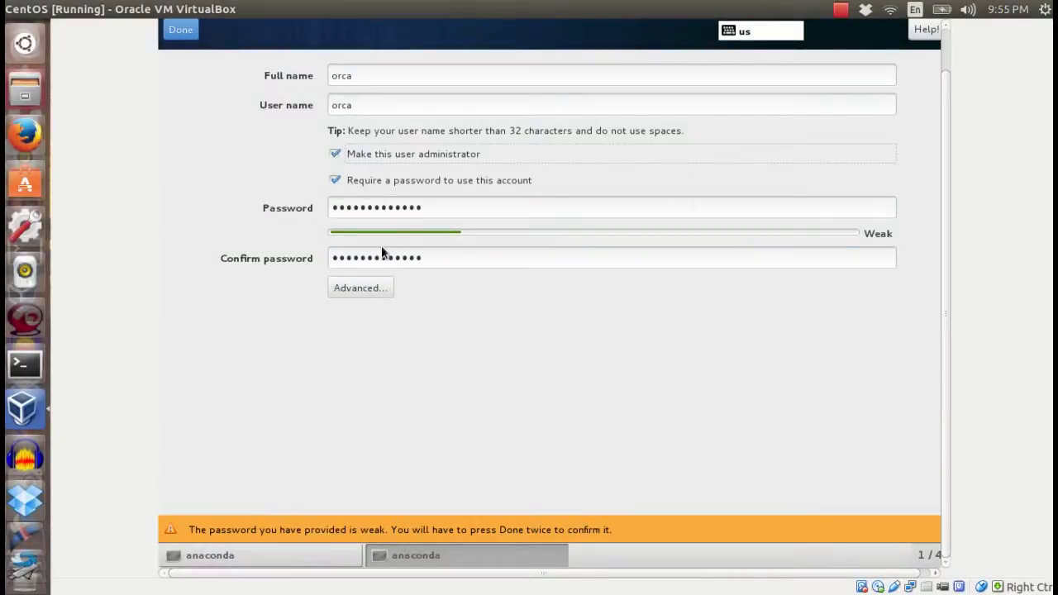
click(179, 36)
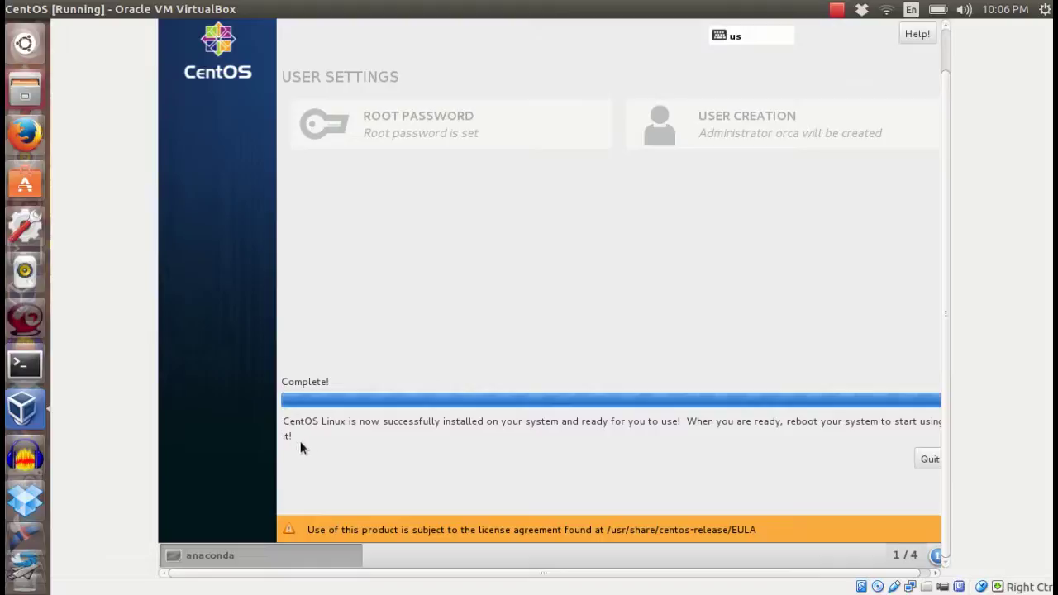
Quit the completed installer and scroll the VM display up to the top panel.
click(924, 460)
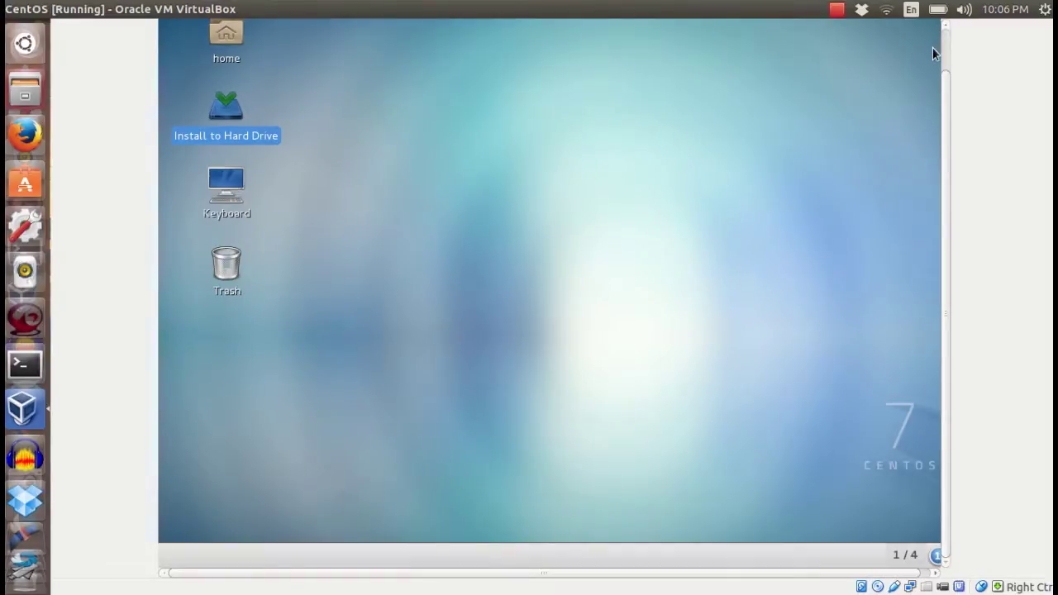
scroll(933, 47, up, 1)
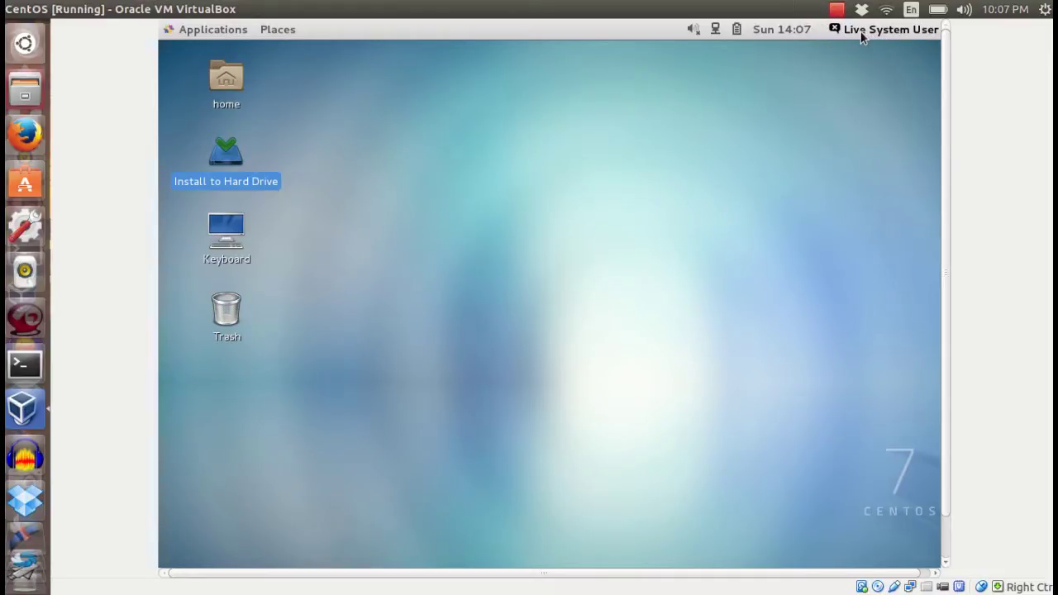
Power off the live system from the Live System User menu and confirm.
click(861, 30)
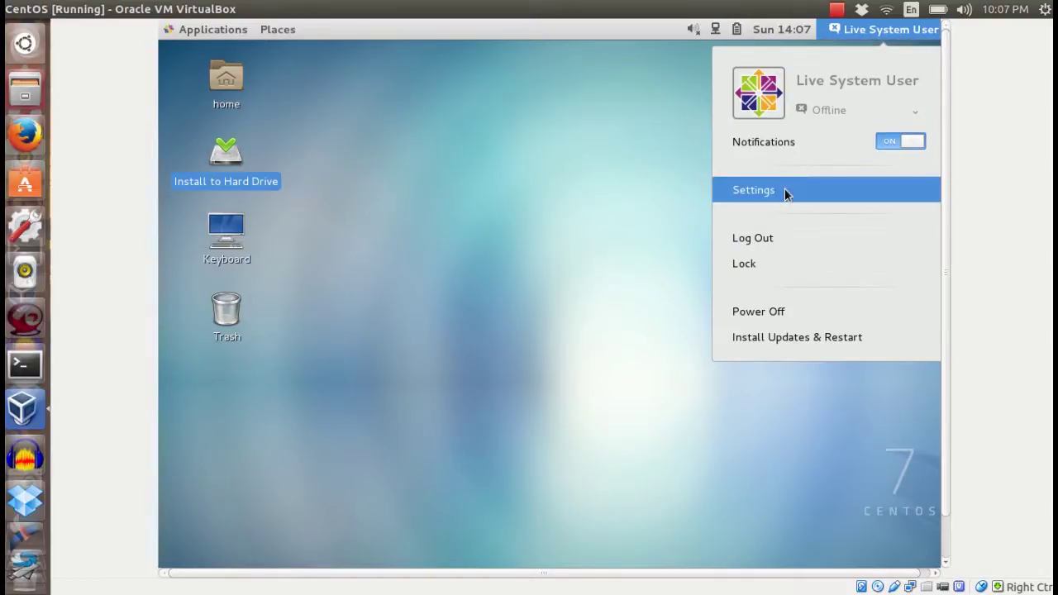
click(758, 318)
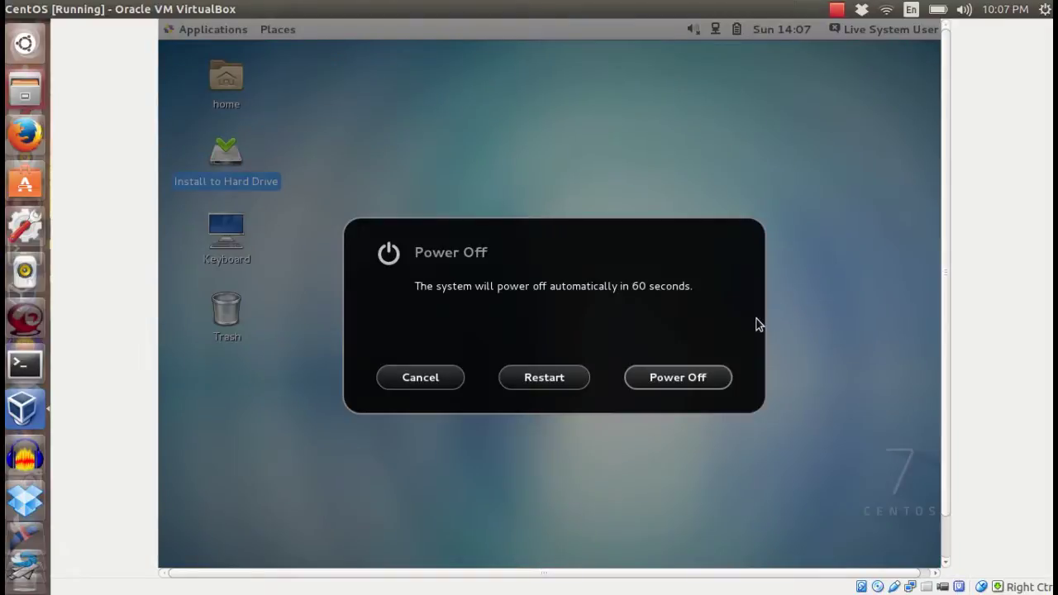
click(685, 385)
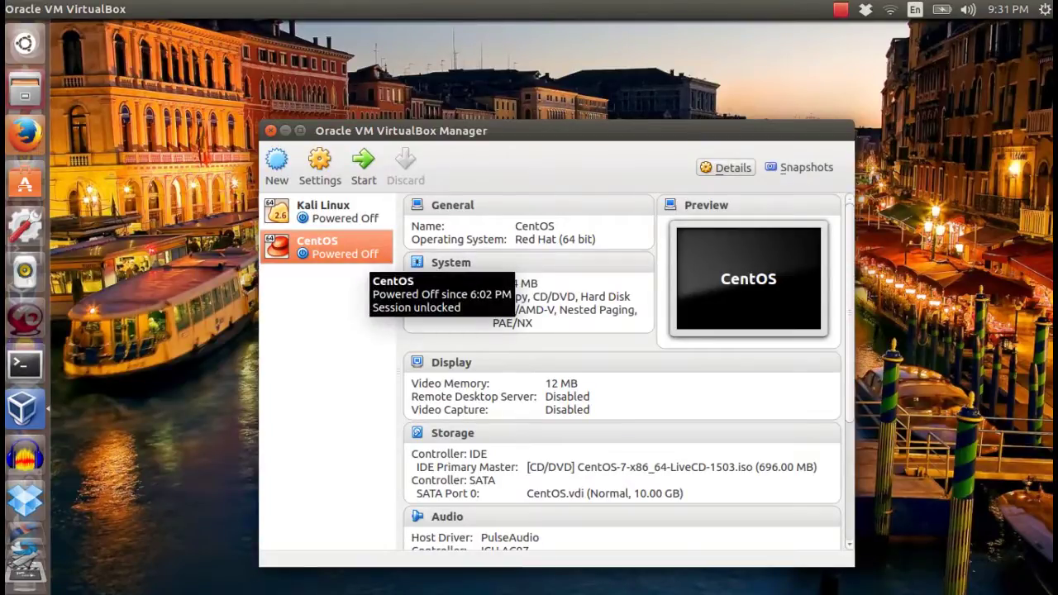
Review the machine's Storage settings: the CentOS live ISO and the CentOS.vdi disk.
click(320, 165)
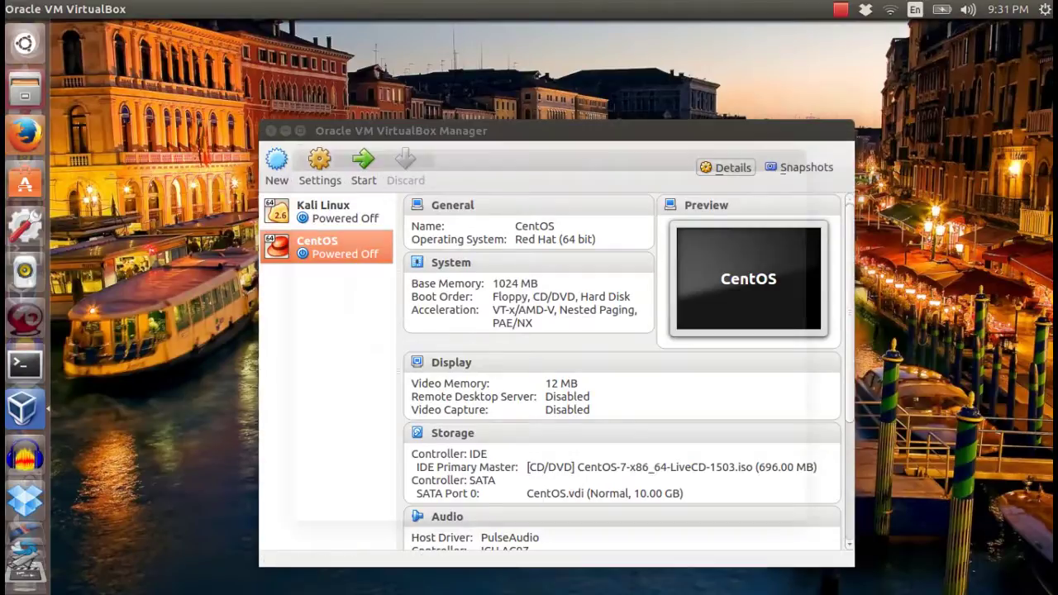
click(341, 246)
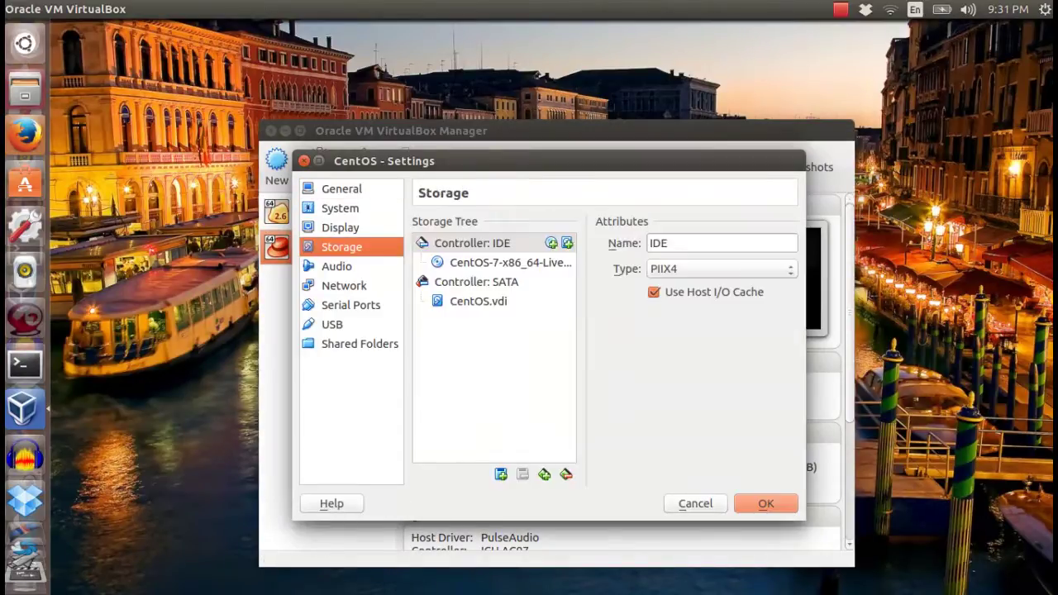
click(504, 262)
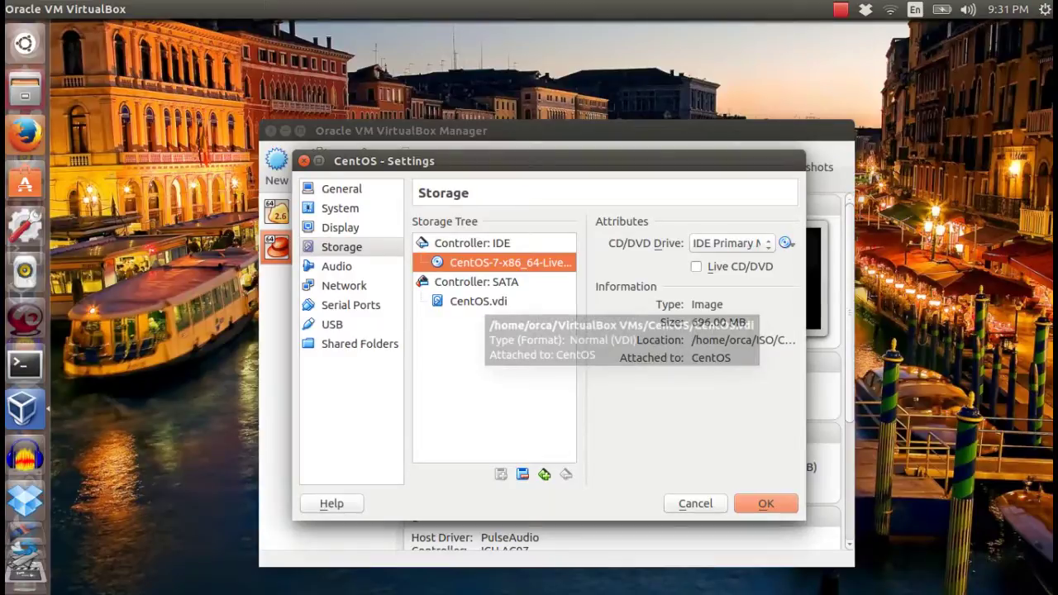
click(478, 301)
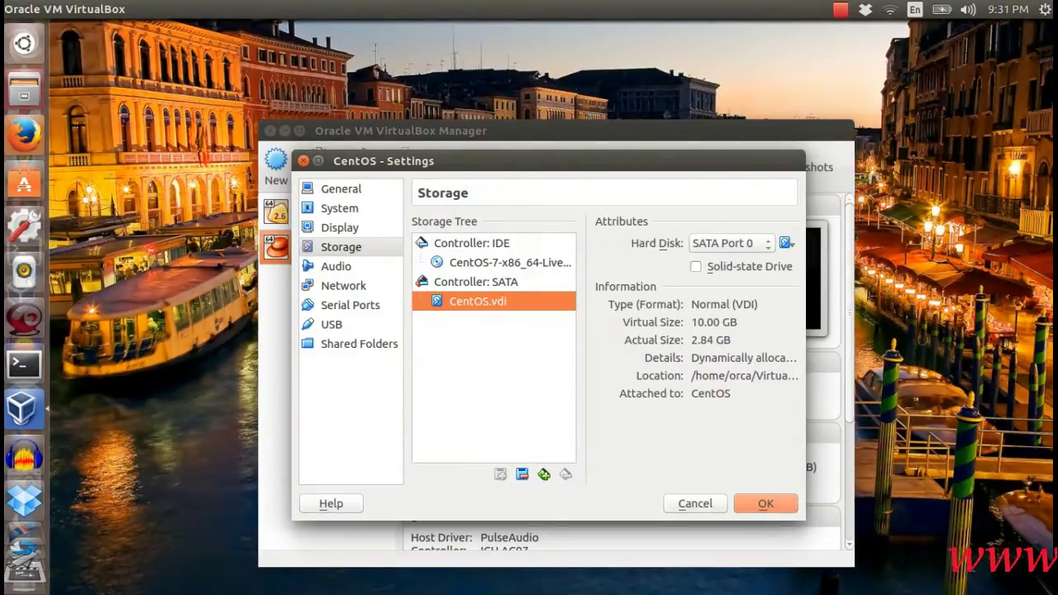
Move Hard Disk above CD/DVD in the boot order, save, and start the VM.
click(339, 208)
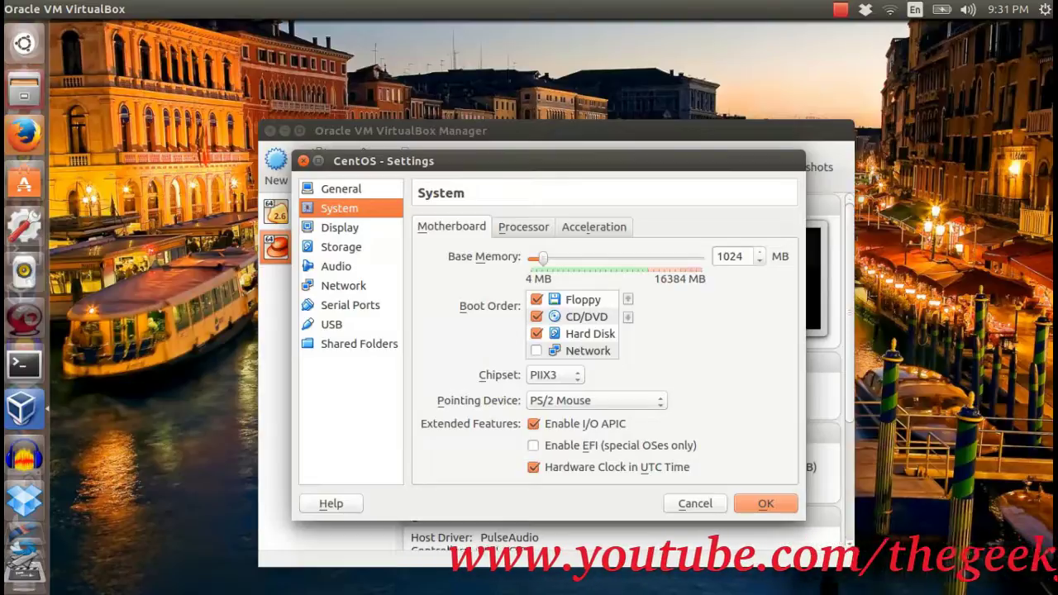
drag(589, 333, 585, 315)
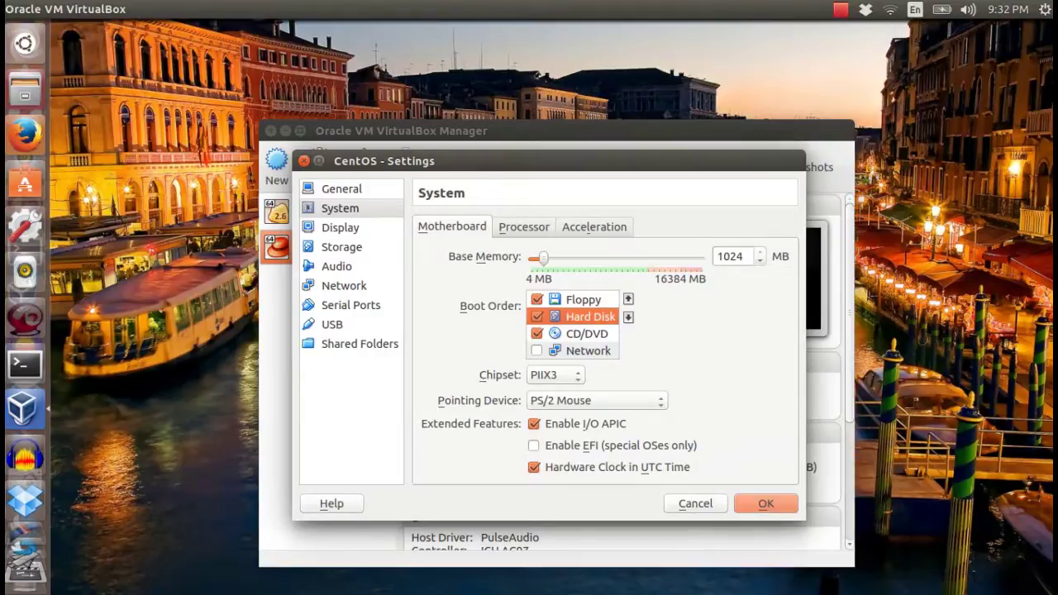
click(767, 503)
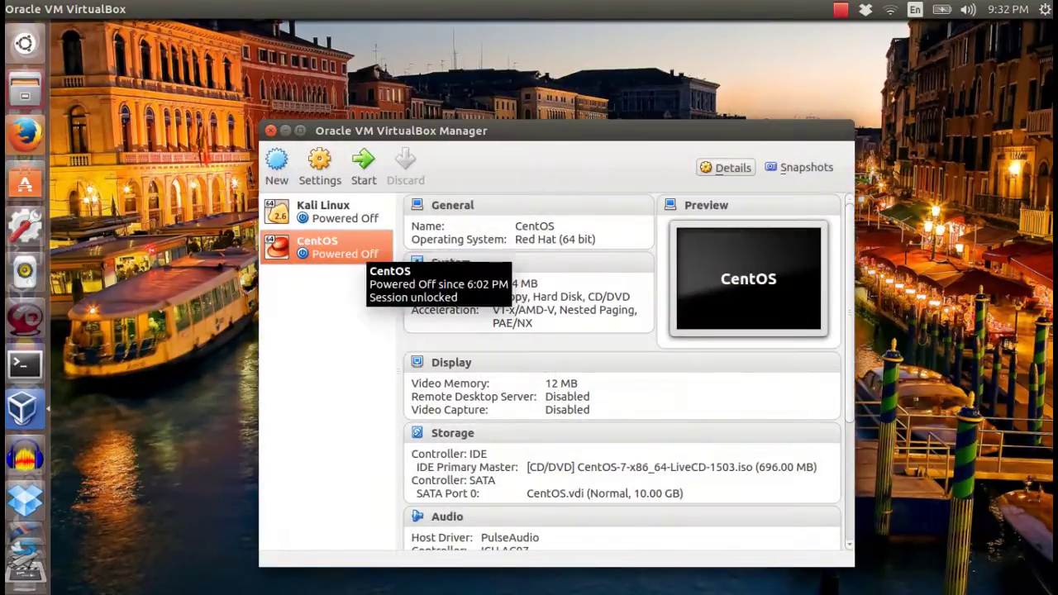
click(364, 166)
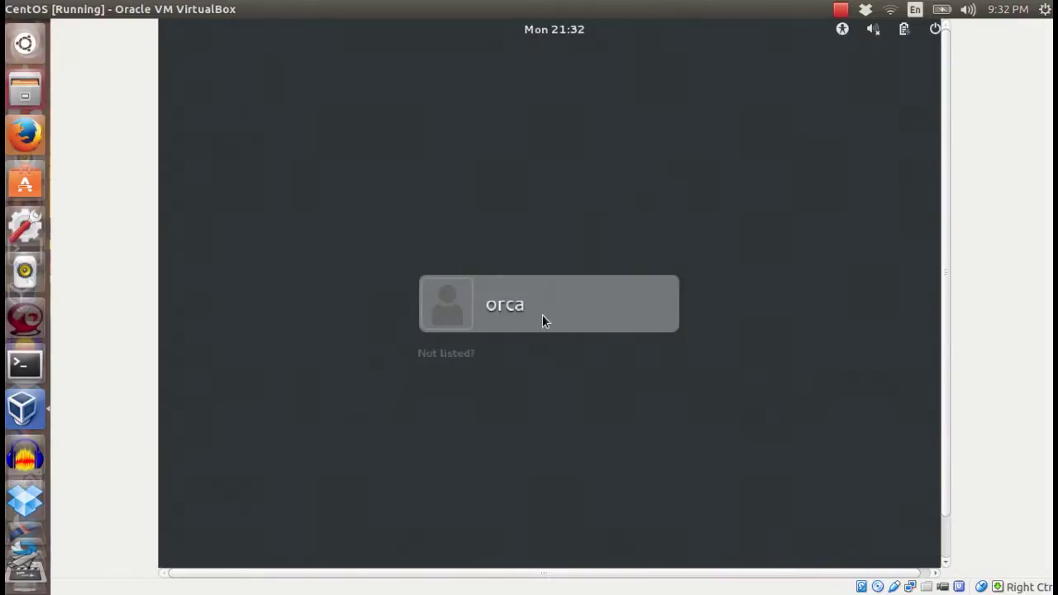
Sign in as the new administrator user and select the LiveCD desktop icon.
click(455, 326)
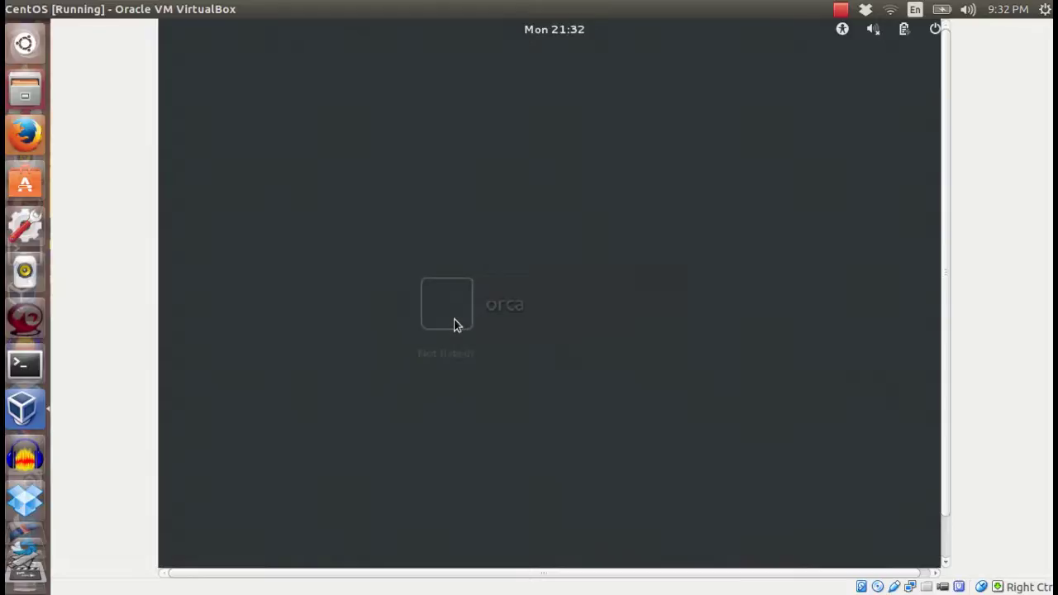
text(•••••••••••••)
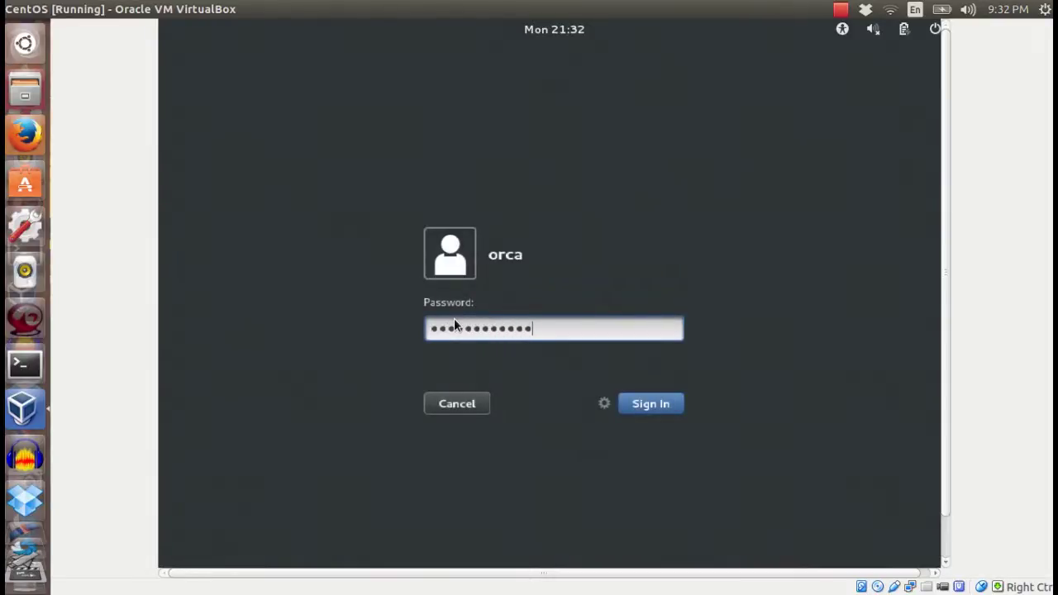
key(Return)
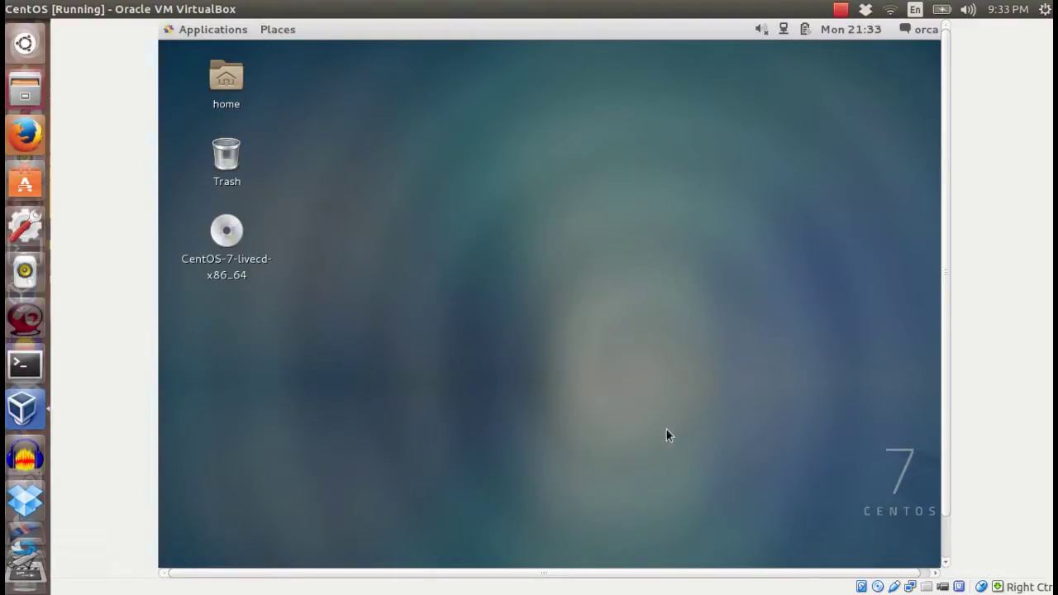
click(228, 274)
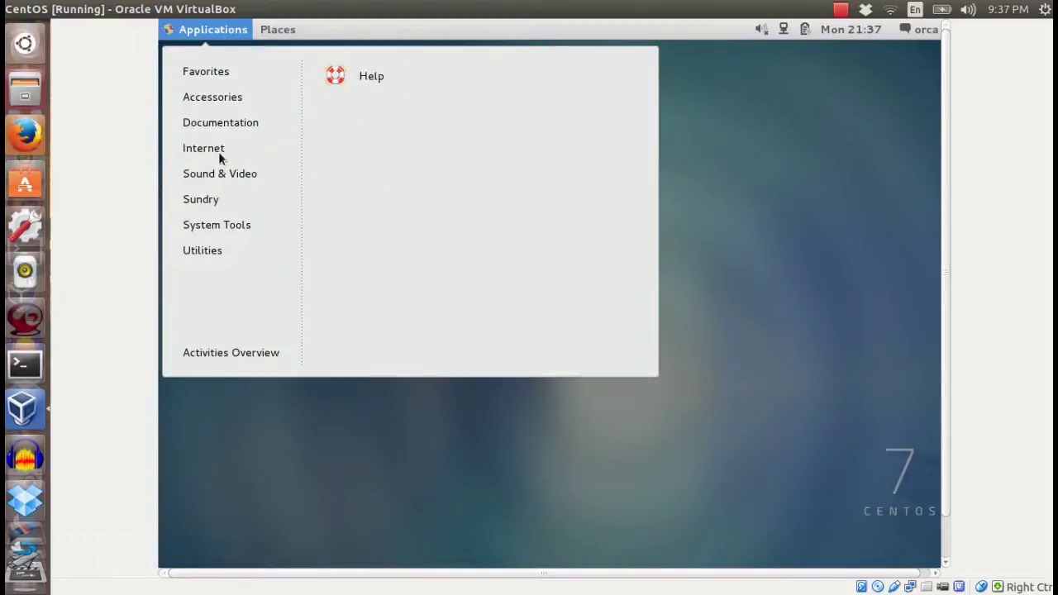
Browse the Applications categories, view the CentOS-7-livecd-x86_64 disc contents, then show Activities.
mouse_move(212, 203)
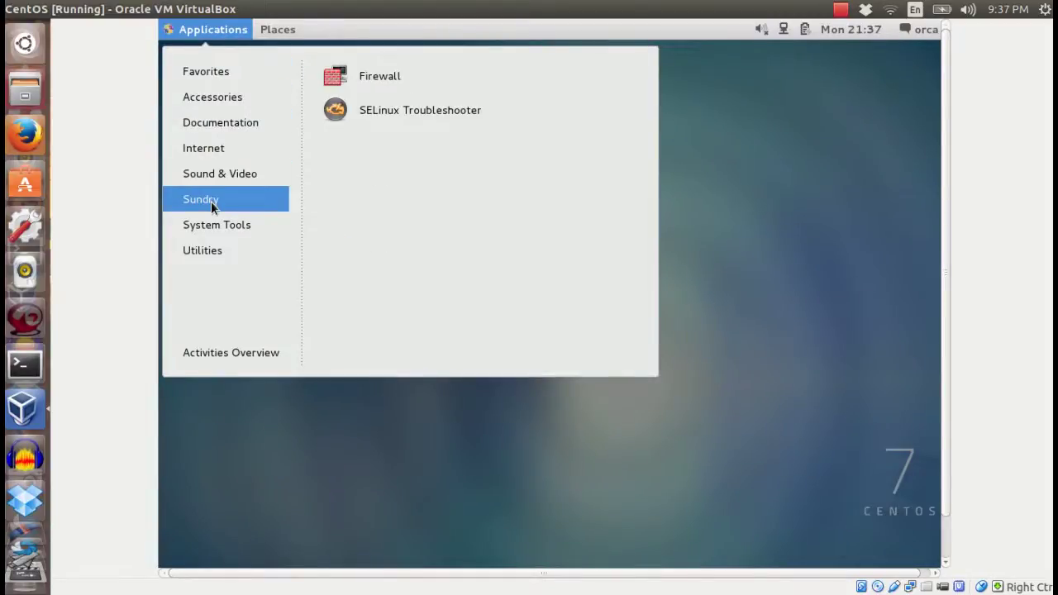
mouse_move(211, 222)
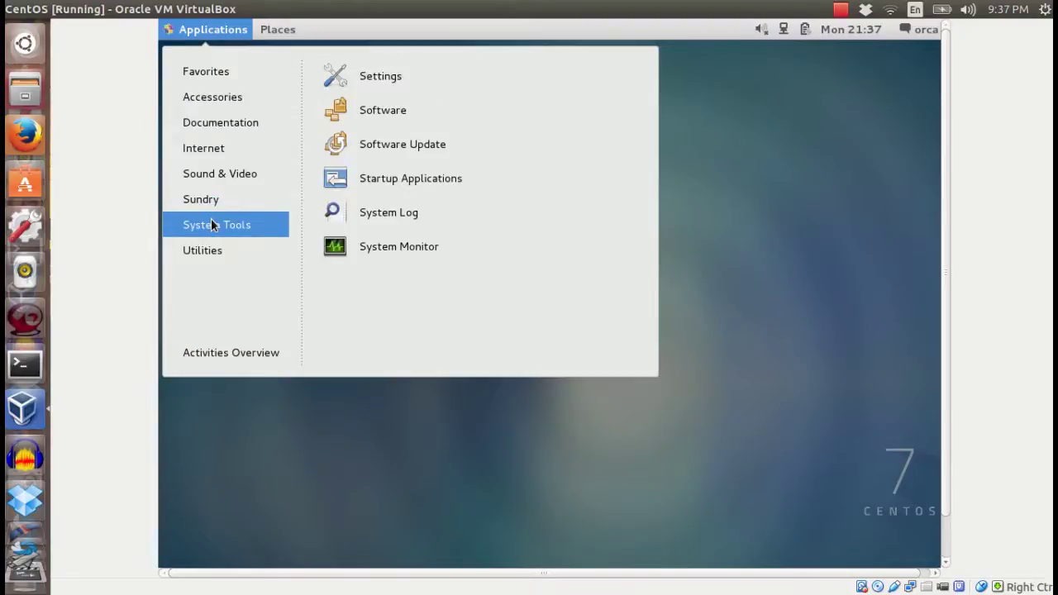
mouse_move(206, 255)
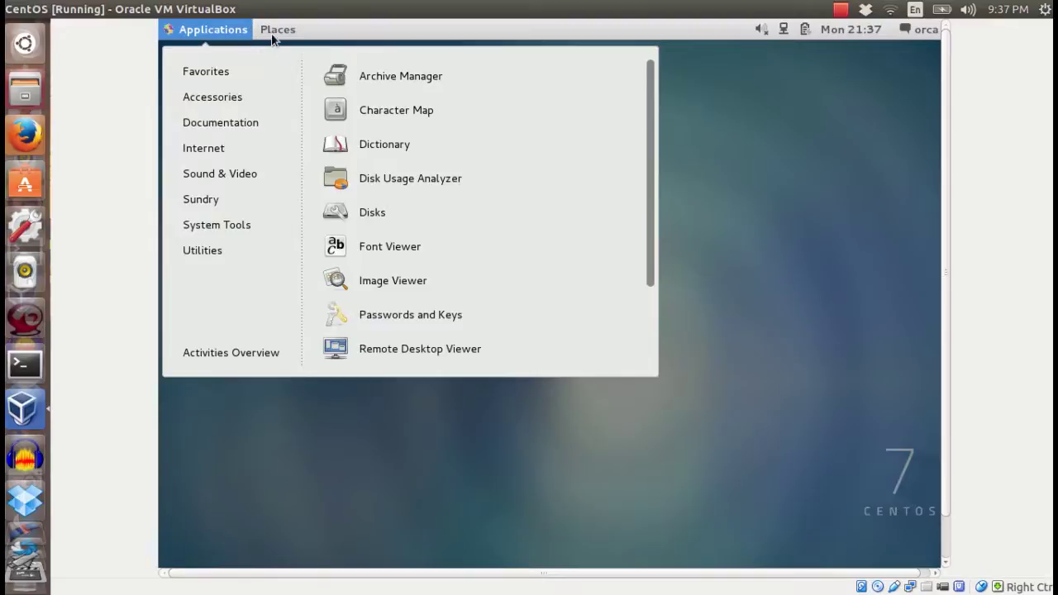
mouse_move(272, 33)
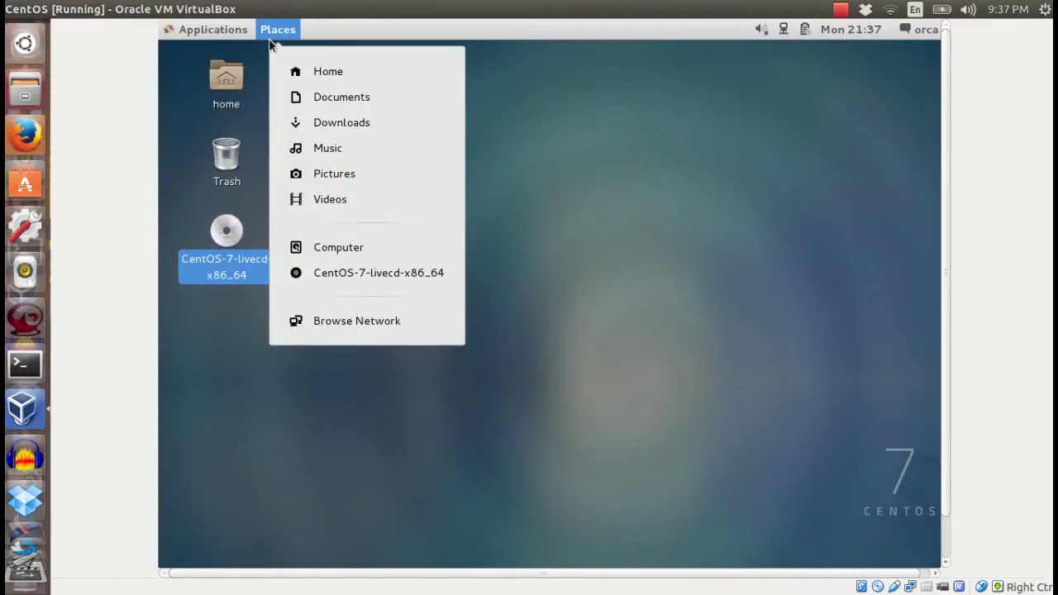
click(337, 276)
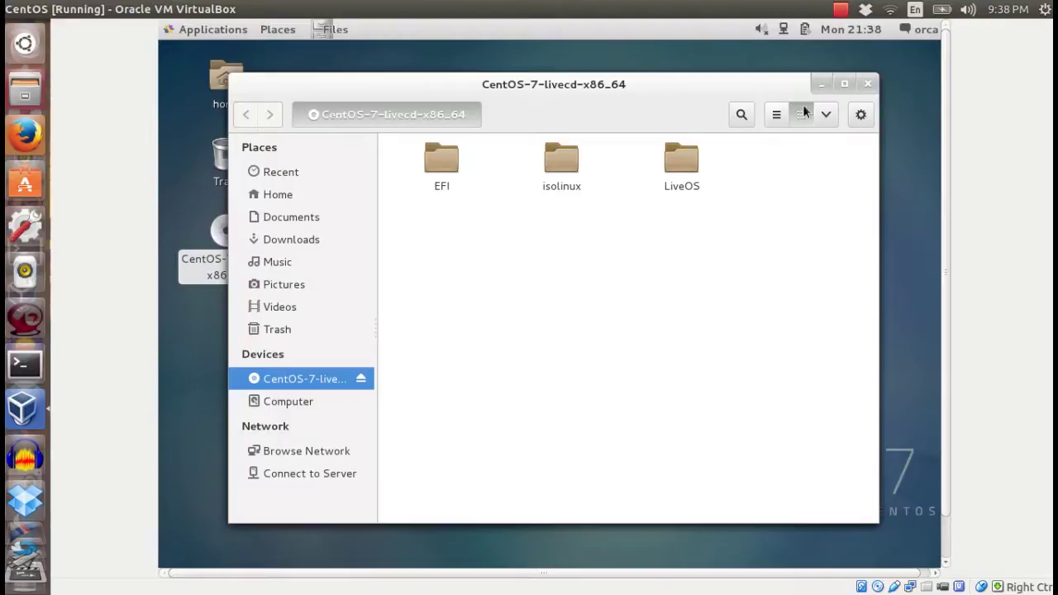
click(866, 85)
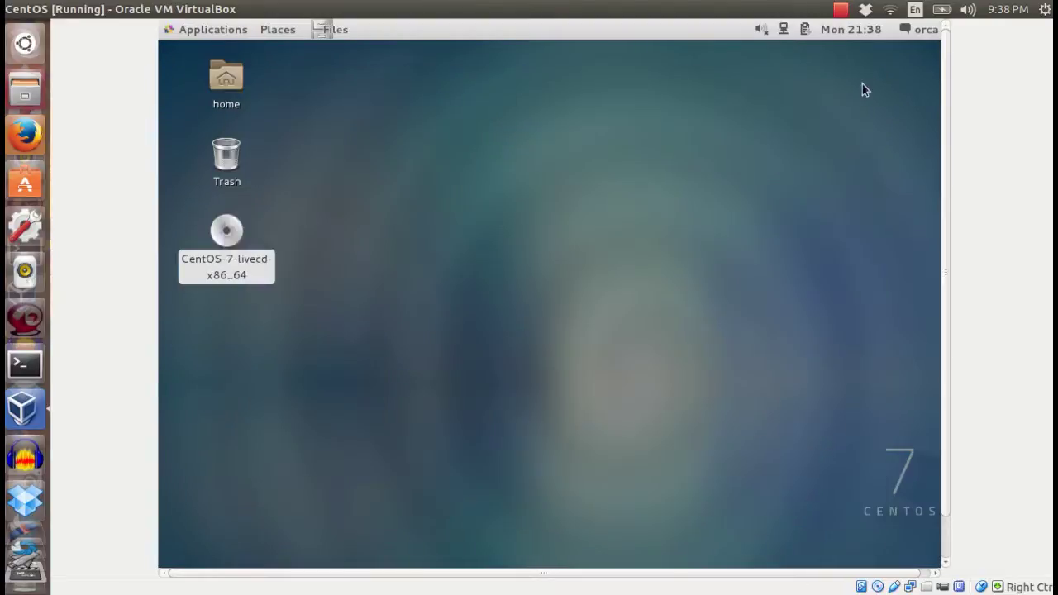
mouse_move(196, 35)
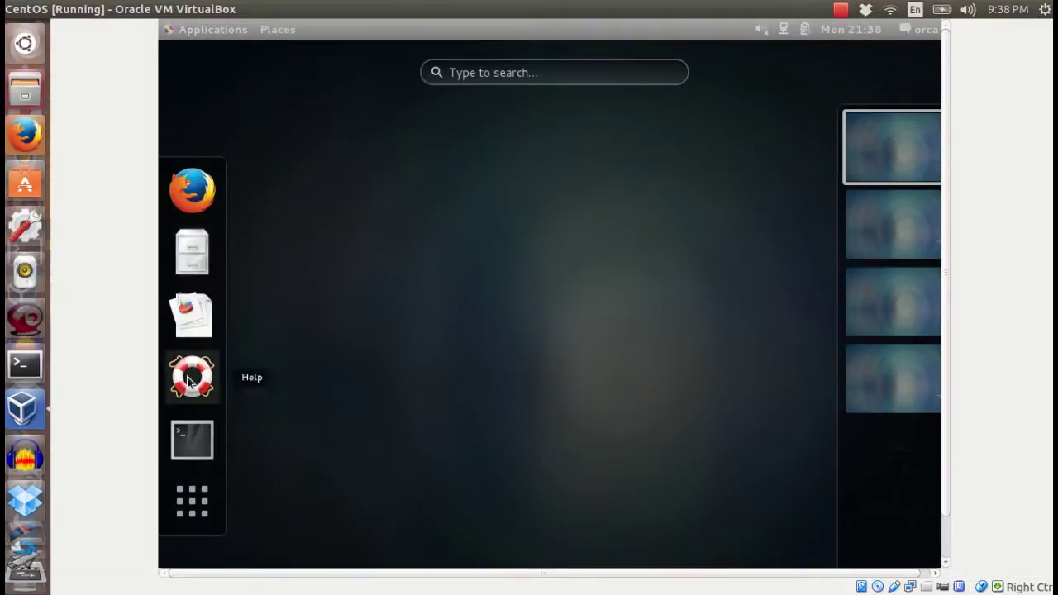
In a guest terminal, list the home folder with ls and confirm the logged-in user with whoami.
click(190, 435)
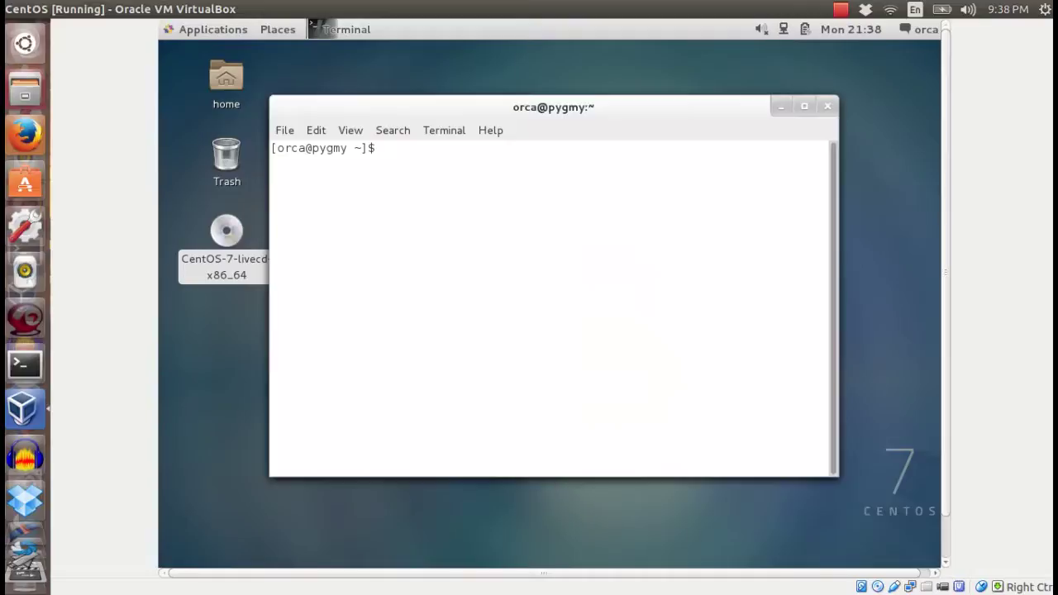
text(ls)
key(Return)
text(whoami)
key(Return)
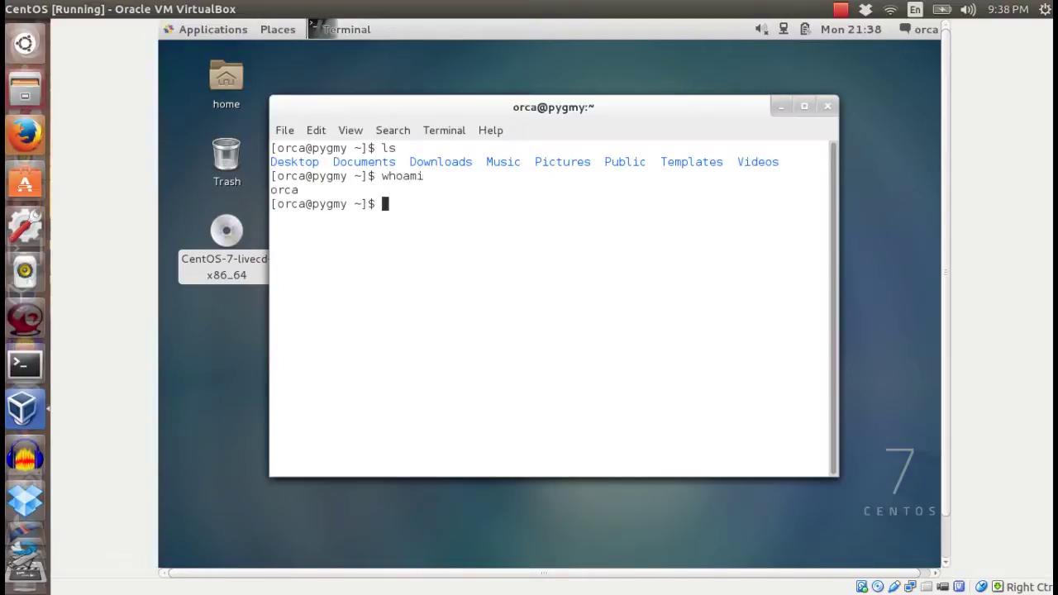
Close the terminal with the exit command, returning to the desktop.
text(c)
key(BackSpace)
text(exit)
key(Return)
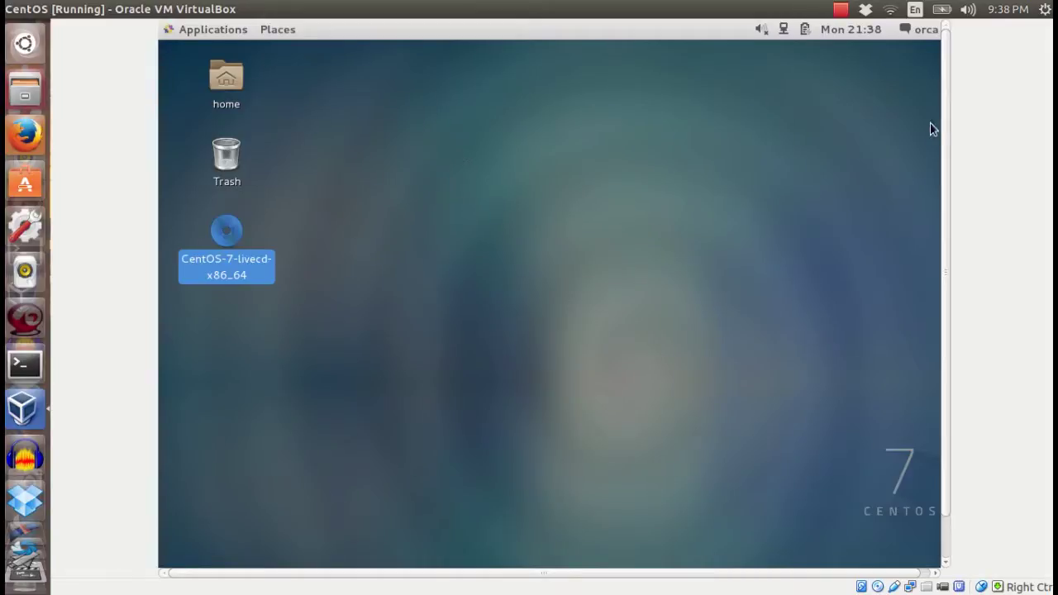
Power off the CentOS guest from the top-bar user menu and confirm the shutdown.
click(926, 31)
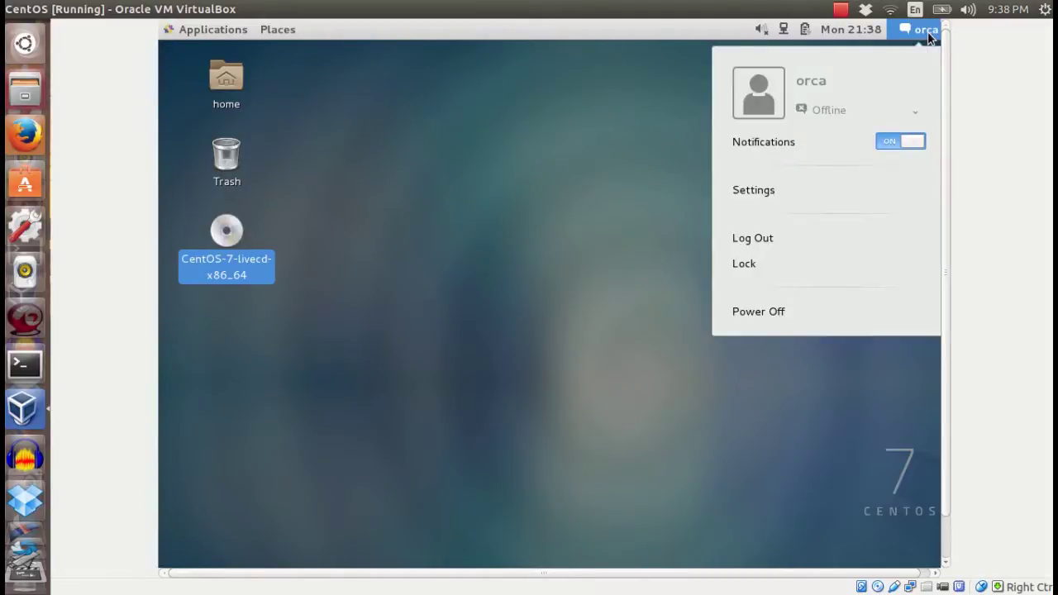
click(749, 312)
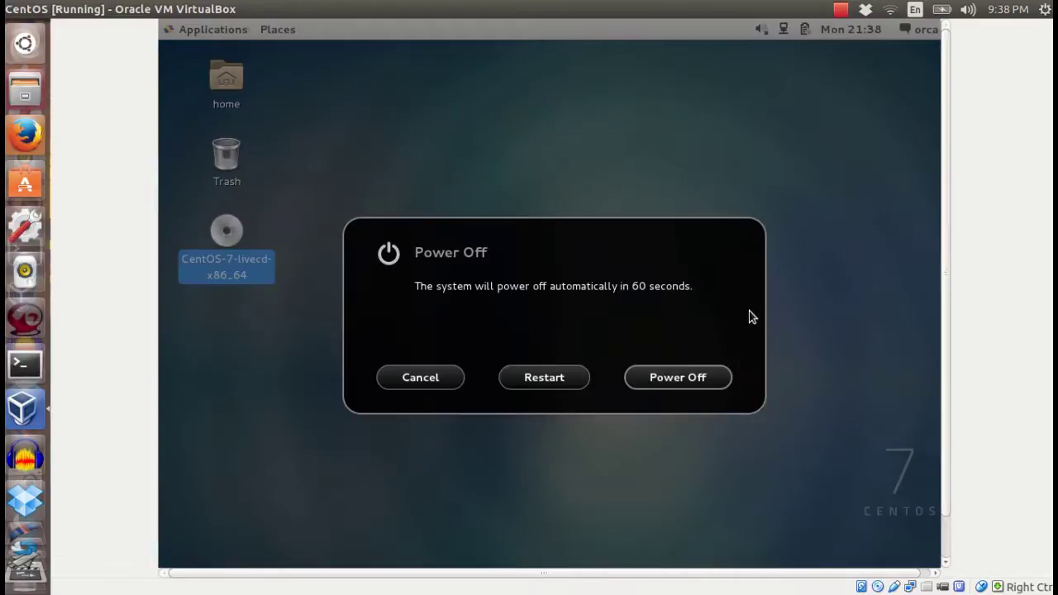
click(664, 380)
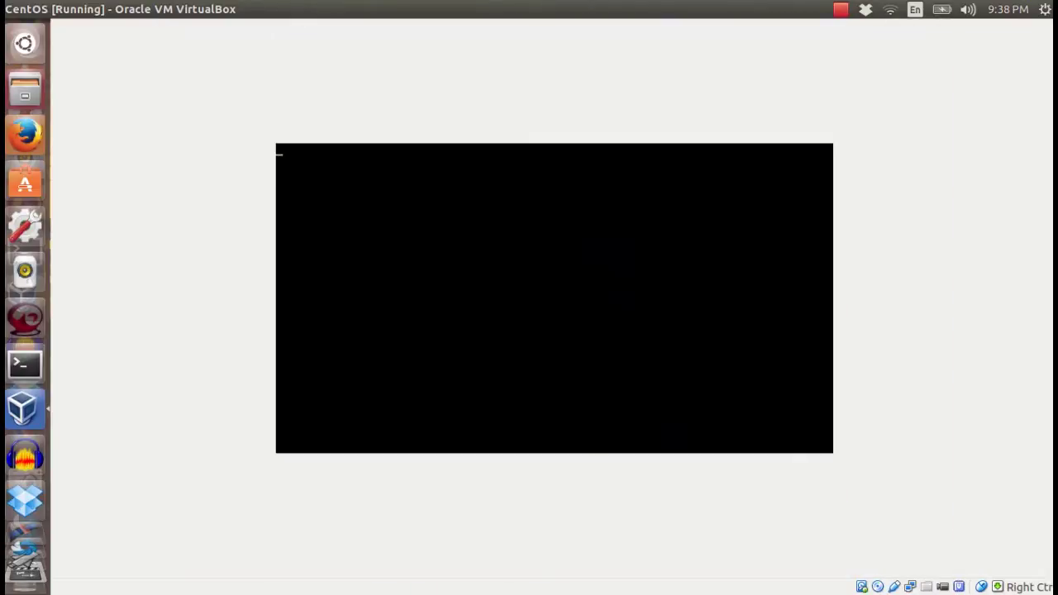